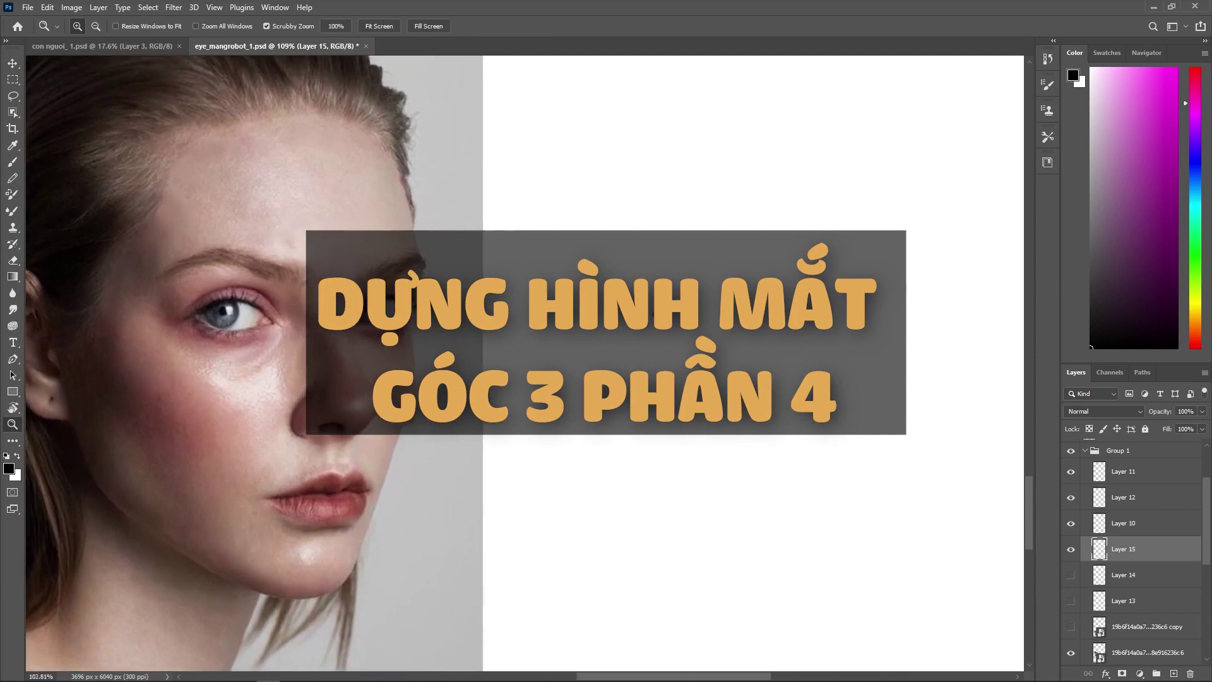
Brush a straight vertical guideline on the photo through the outer corner of the near eye.
key("b")
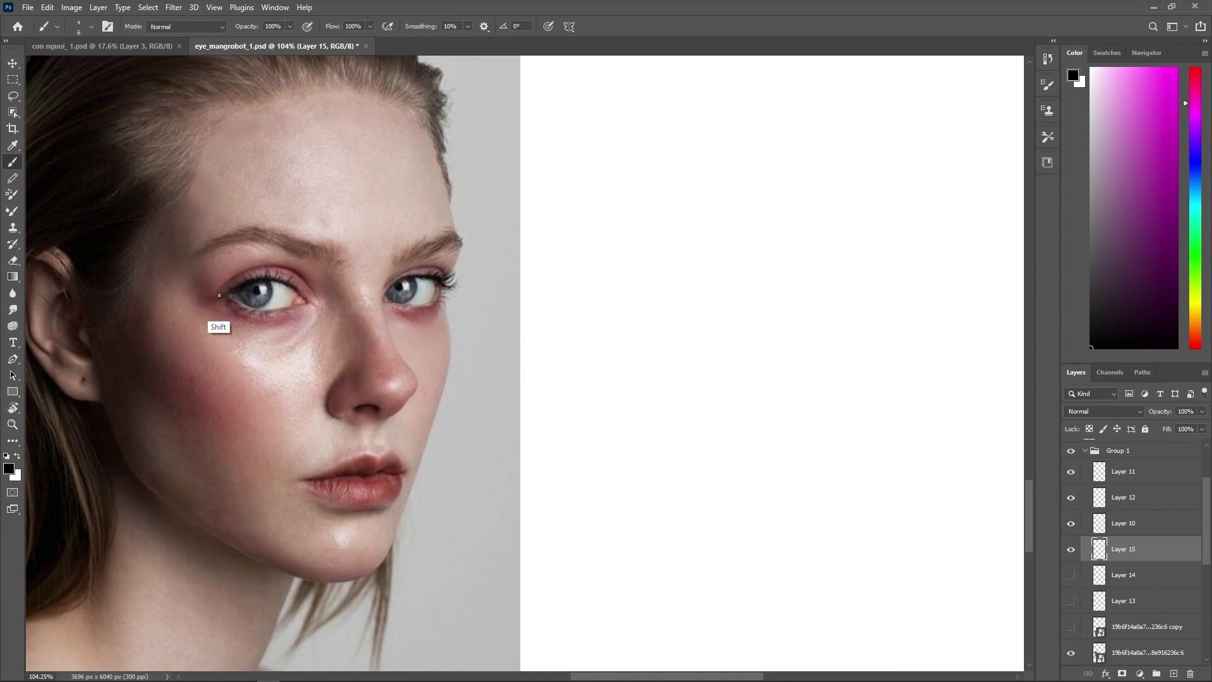
left_click_drag(194, 215, 193, 440)
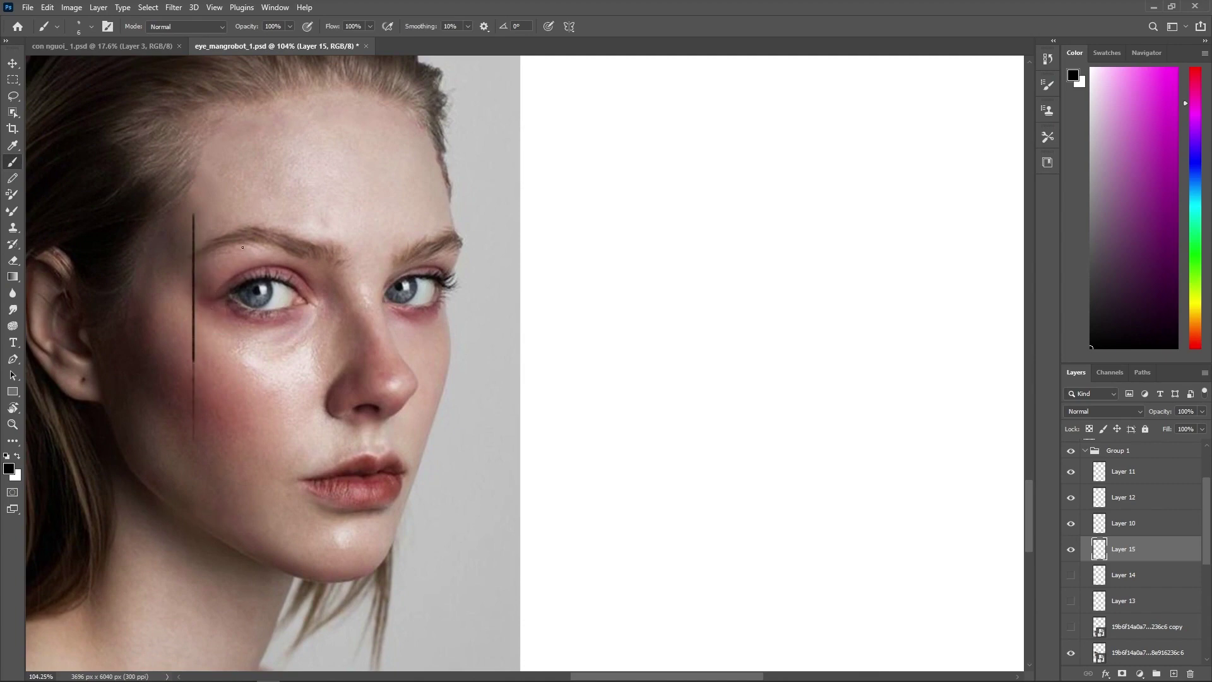
key("ctrl+z")
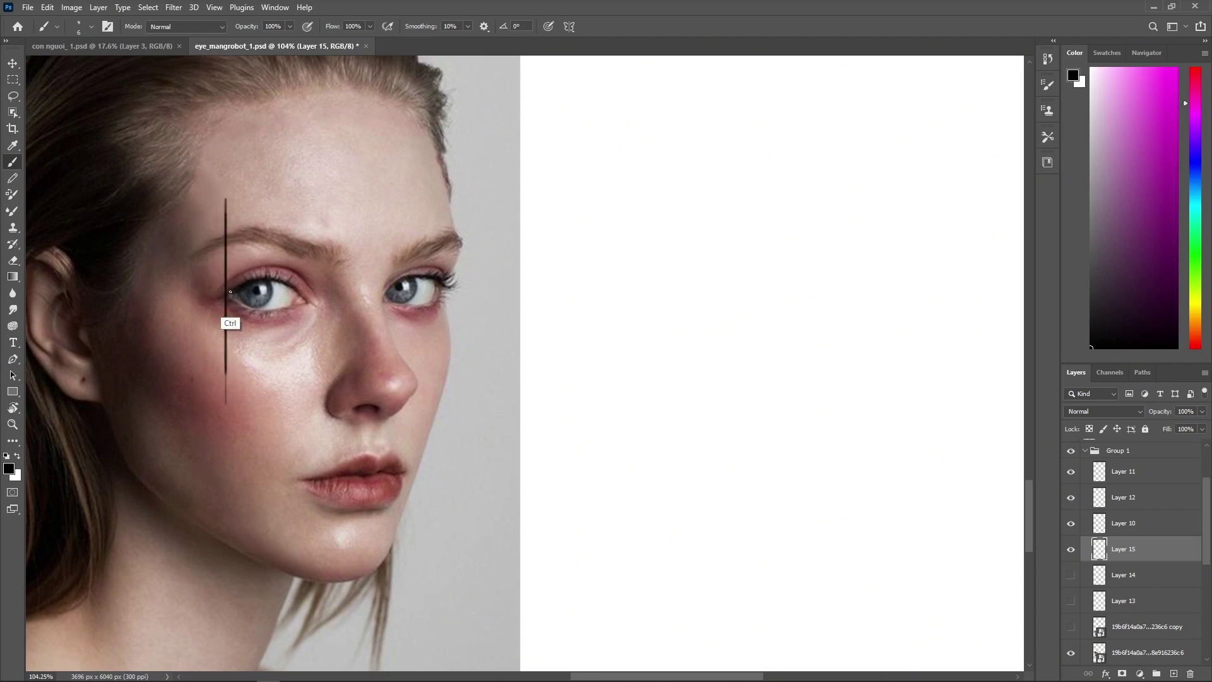
left_click_drag(220, 192, 220, 392)
key("ctrl+z")
left_click_drag(223, 192, 222, 381)
left_click_drag(221, 247, 223, 382)
key("ctrl+z")
left_click_drag(221, 188, 230, 382)
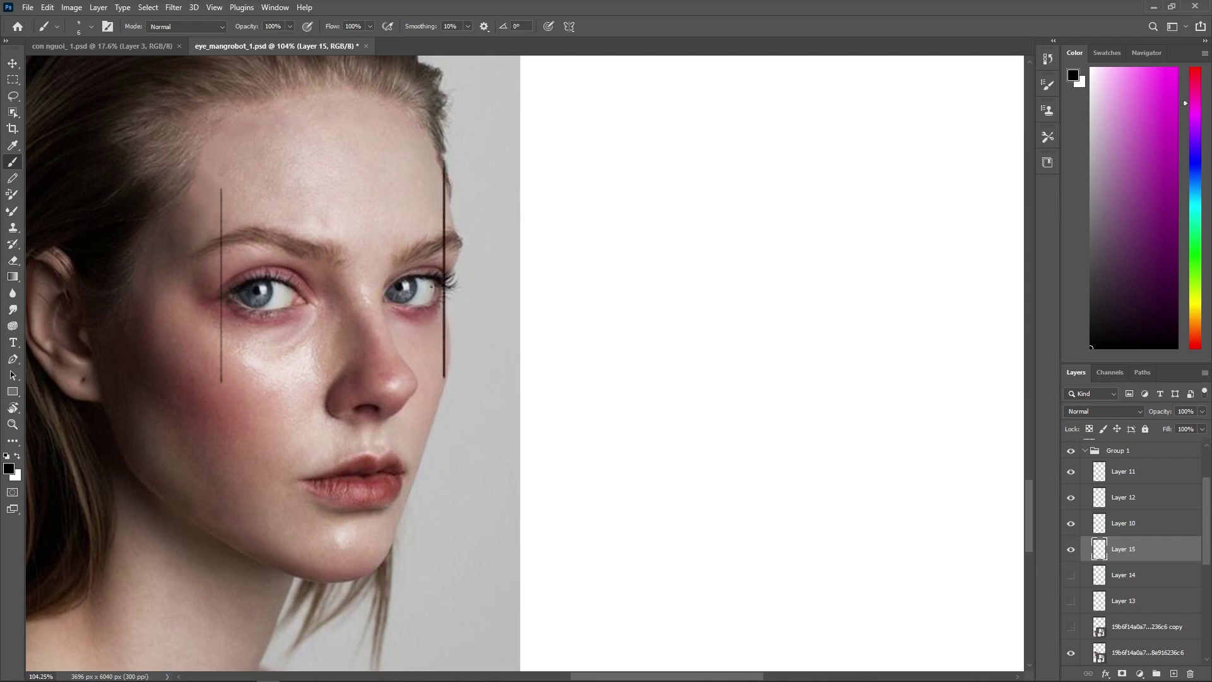
Draw a vertical guideline at the far eye's outer corner and a horizontal line across the brows between both outer guidelines.
key("z")
key("b")
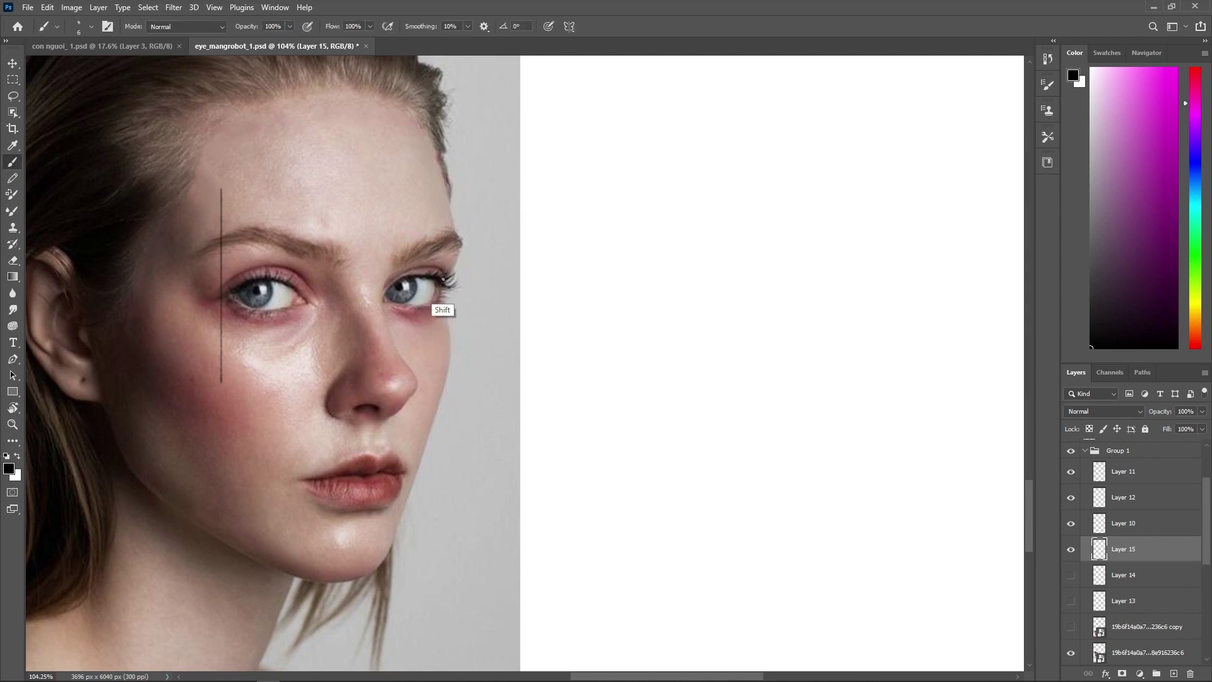
left_click_drag(441, 195, 441, 329)
left_click(442, 386, "shift")
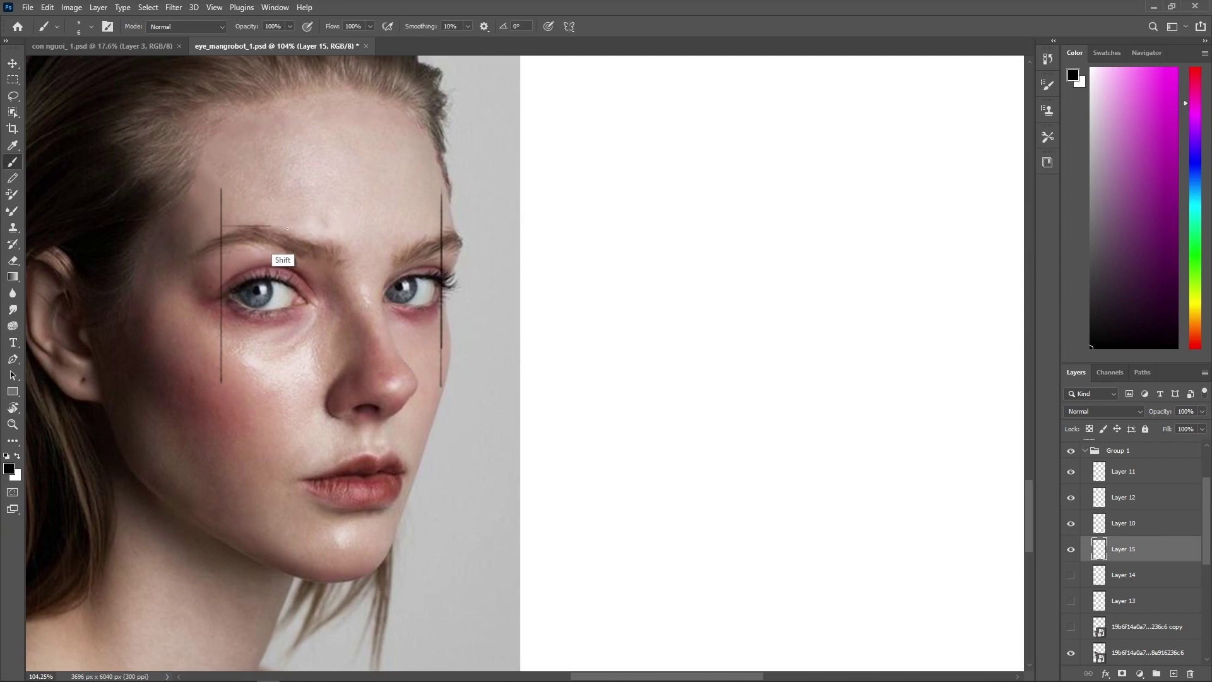
left_click(437, 228, "shift")
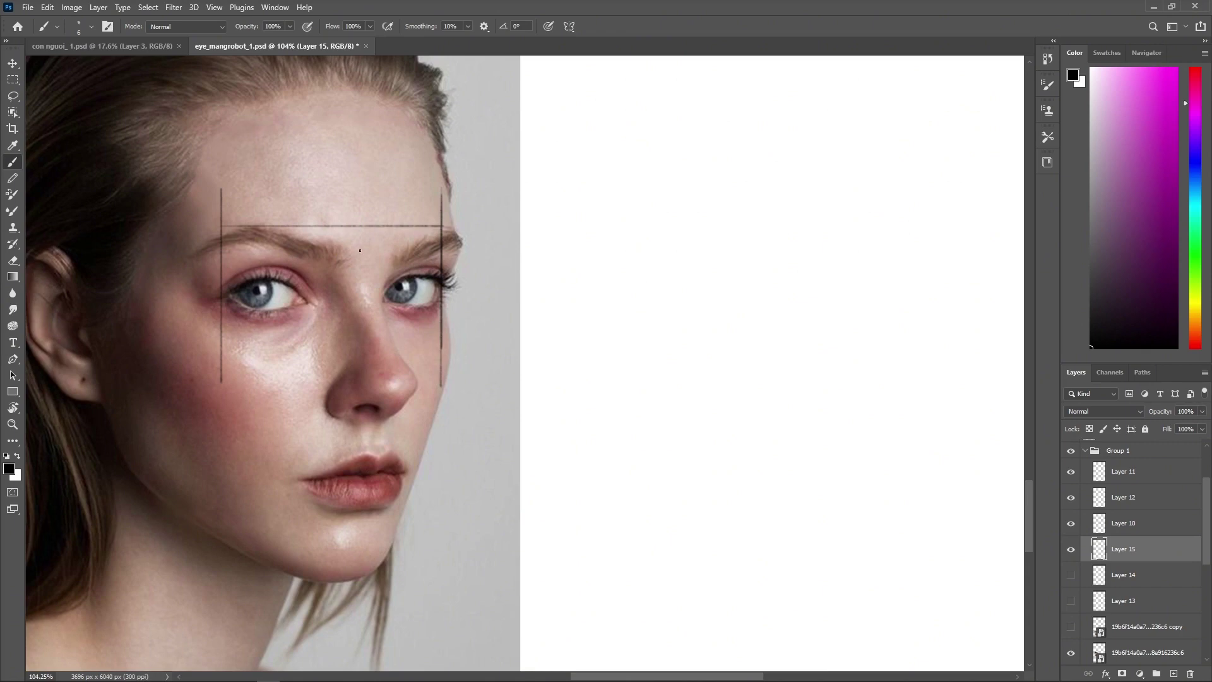
Draw vertical guidelines on the photo through the inner corners of the far eye and the near eye.
left_click_drag(383, 306, 383, 246)
key("ctrl+z")
left_click_drag(384, 303, 390, 209)
left_click(382, 177, "shift")
left_click_drag(389, 169, 382, 377)
key("ctrl+z")
left_click_drag(383, 291, 387, 248)
left_click(383, 406, "shift")
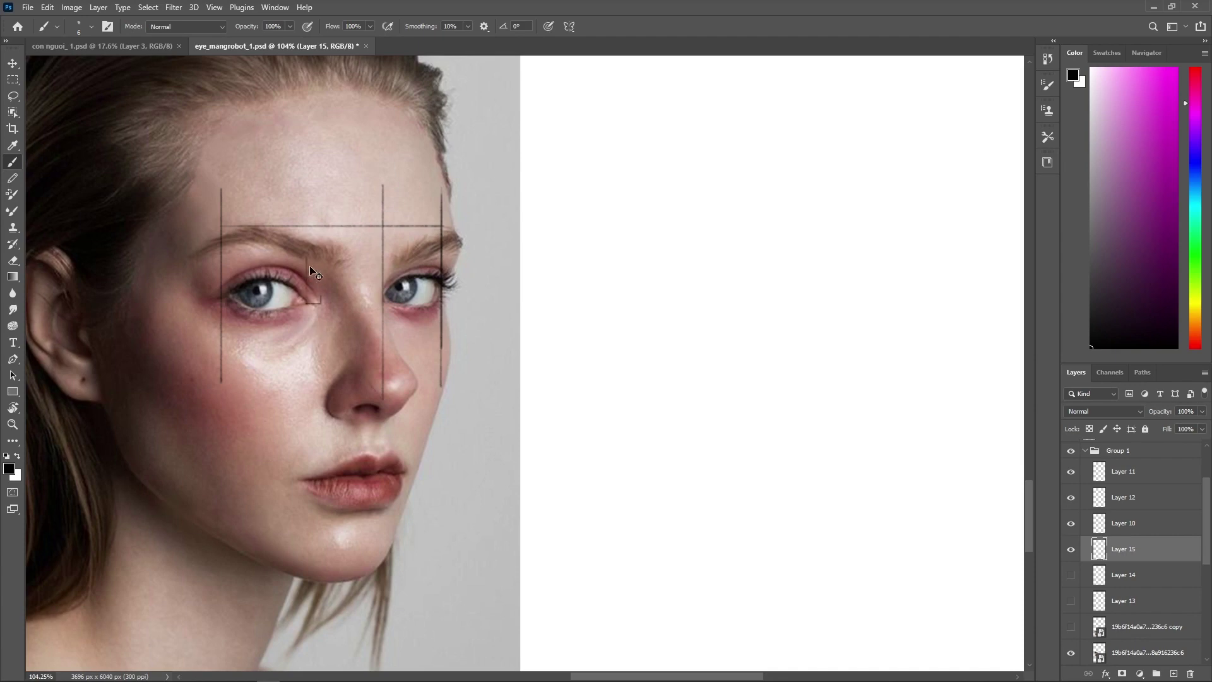
left_click_drag(308, 259, 309, 178)
left_click(308, 393, "shift")
Mark the three spans between the vertical guidelines with arcs above the brow line, and undo the arcs.
left_click_drag(222, 225, 303, 219)
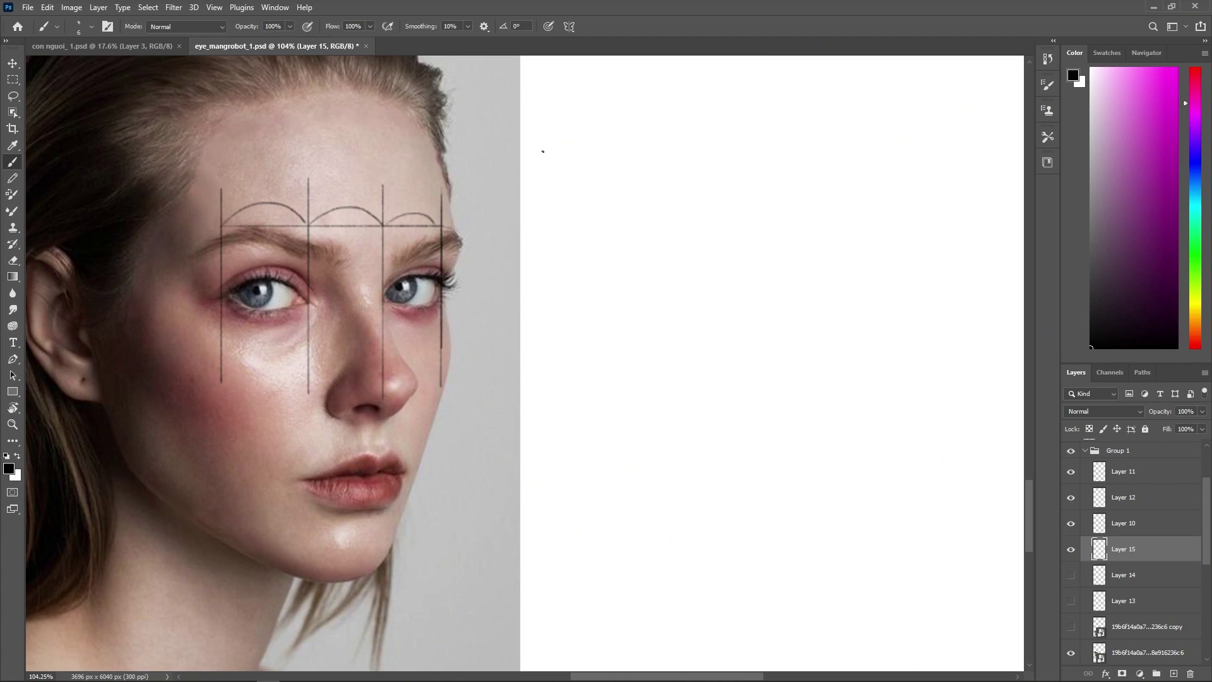
key("ctrl+z")
key("ctrl+z")
key("ctrl+z")
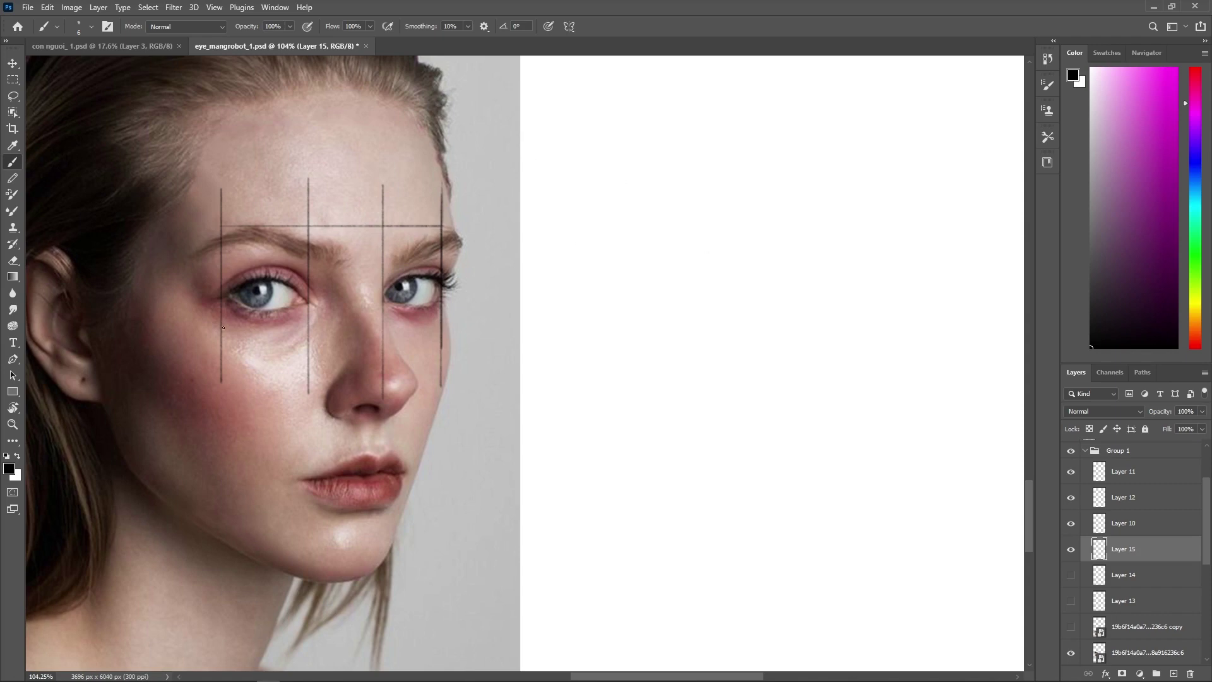
left_click_drag(221, 325, 441, 324)
key("ctrl+z")
left_click_drag(218, 323, 372, 325)
key("ctrl+z")
Draw two vertical guidelines on the blank canvas beside the photo to mark the outer corners of both eyes.
left_click_drag(658, 227, 658, 358)
key("ctrl+z")
left_click_drag(653, 215, 652, 369)
left_click_drag(896, 230, 899, 330)
key("ctrl+z")
left_click_drag(895, 229, 899, 334)
key("ctrl+z")
left_click_drag(895, 216, 899, 357)
key("ctrl+z")
left_click_drag(909, 215, 908, 355)
left_click_drag(633, 294, 937, 288)
key("ctrl+z")
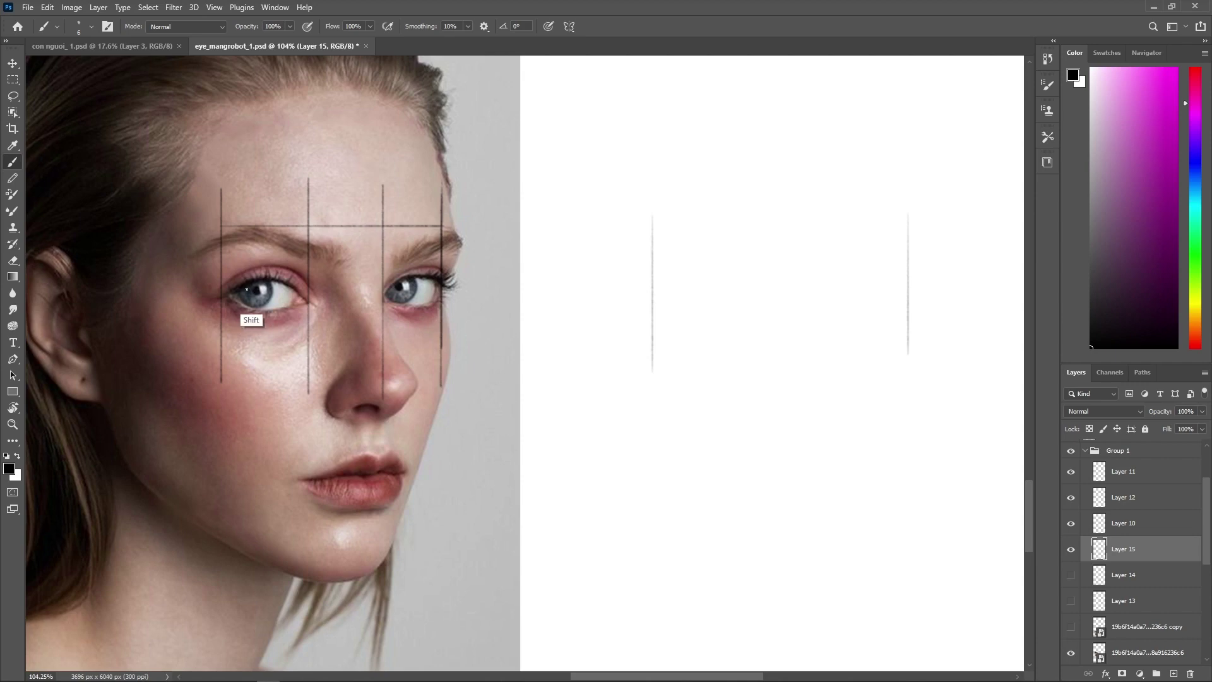
Draw a horizontal axis line on the photo through both eyes, extending past the outer guidelines.
left_click_drag(227, 290, 440, 292)
key("ctrl+z")
left_click_drag(225, 293, 490, 294)
left_click_drag(279, 299, 152, 294)
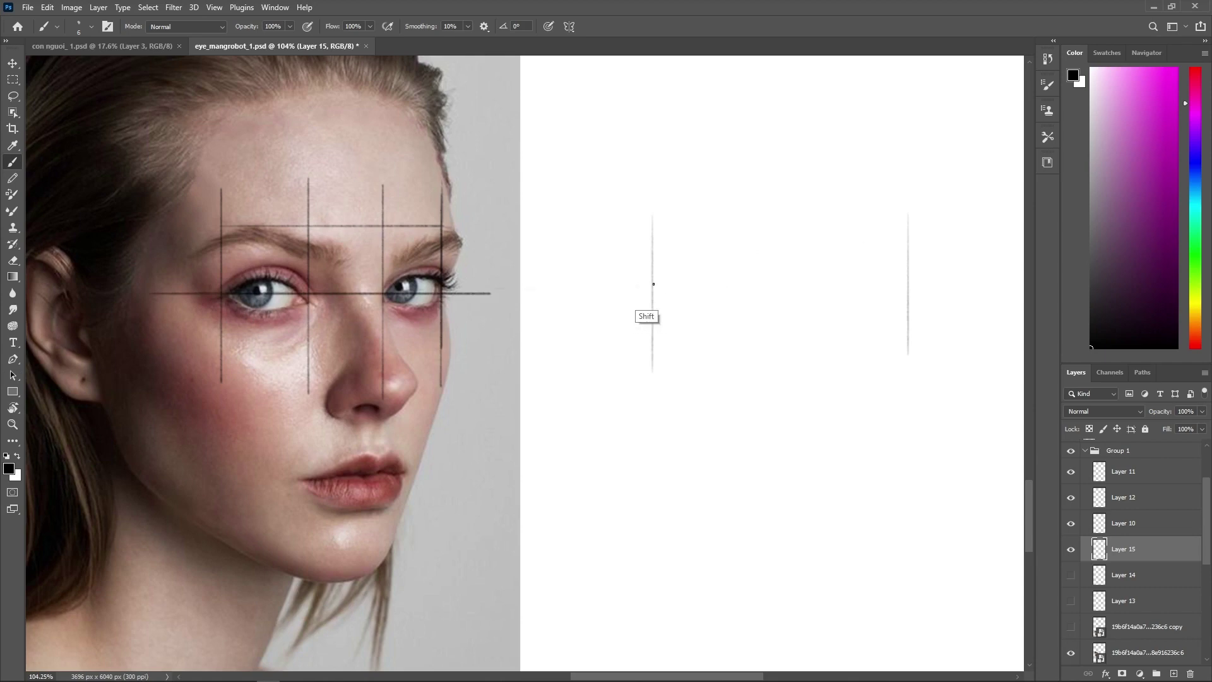
Draw a matching horizontal eye axis on the blank canvas, crossing both outer vertical guidelines.
left_click_drag(639, 286, 936, 284)
key("ctrl+z")
left_click_drag(633, 282, 931, 284)
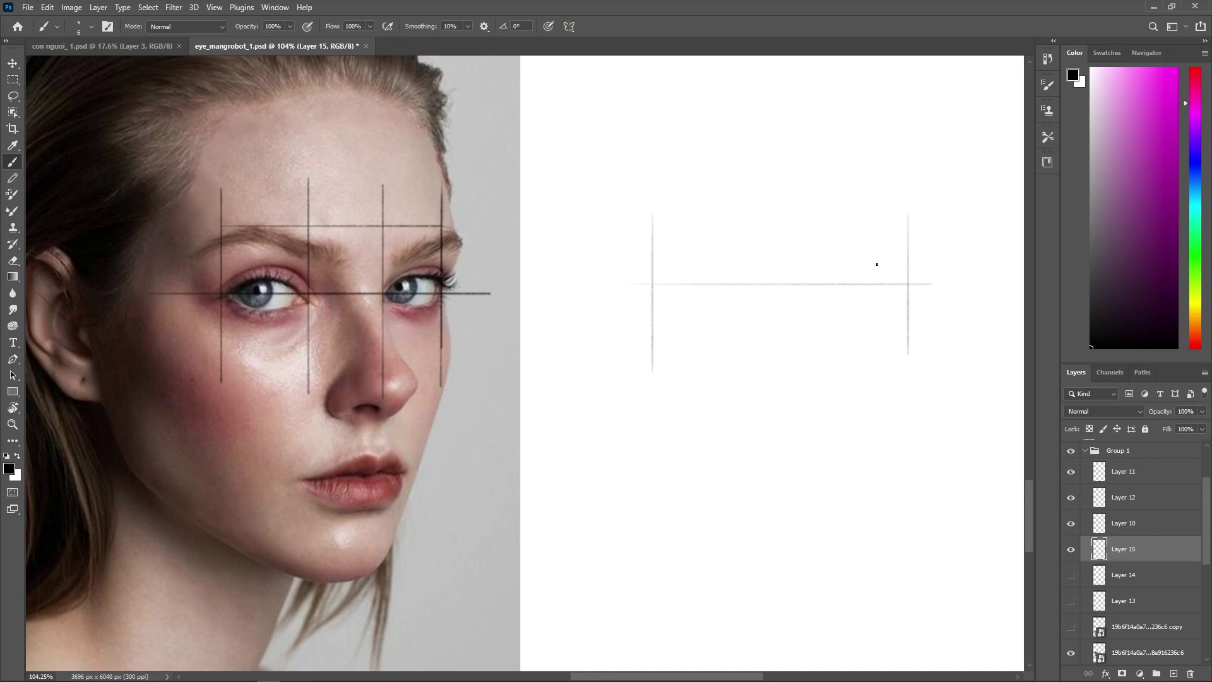
Try placing two inner vertical guidelines across the eye axis on the canvas, and undo them.
left_click_drag(844, 217, 843, 357)
key("ctrl+z")
left_click_drag(843, 215, 844, 344)
key("ctrl+z")
left_click_drag(850, 216, 857, 359)
key("ctrl+z")
left_click_drag(843, 216, 848, 369)
mouse_move(737, 214)
left_mouse_down()
mouse_move(742, 380)
mouse_move(754, 364)
mouse_move(753, 377)
left_mouse_up()
key("ctrl+z")
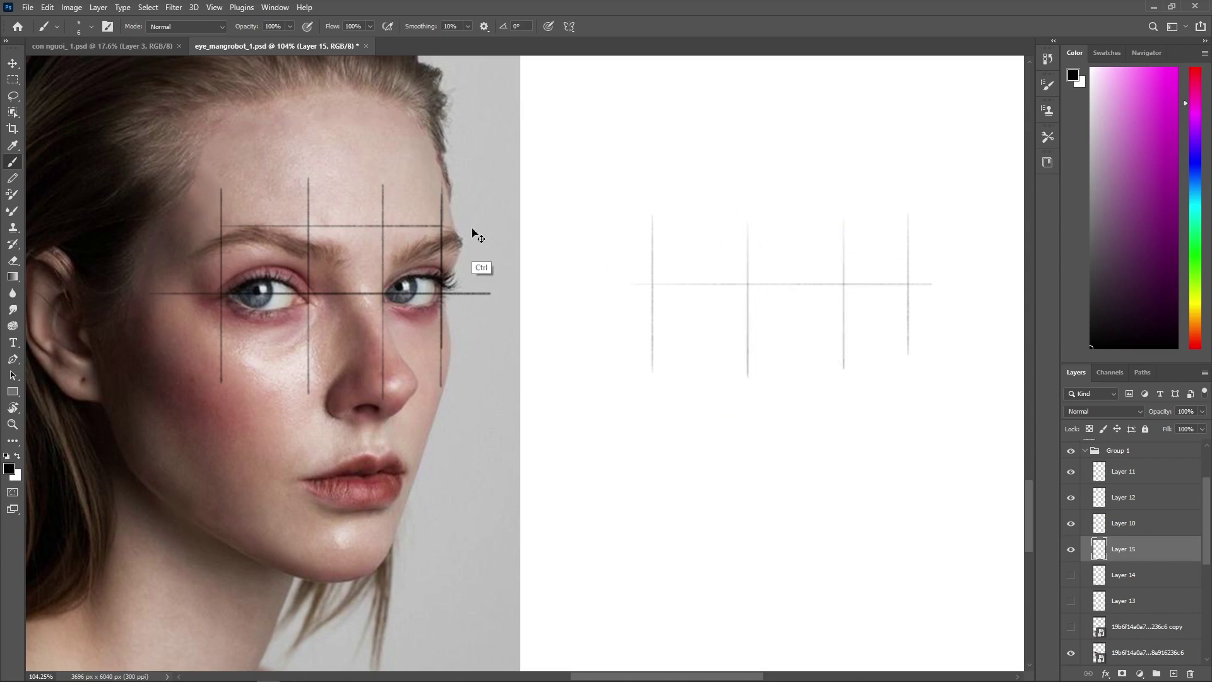
key("ctrl+z")
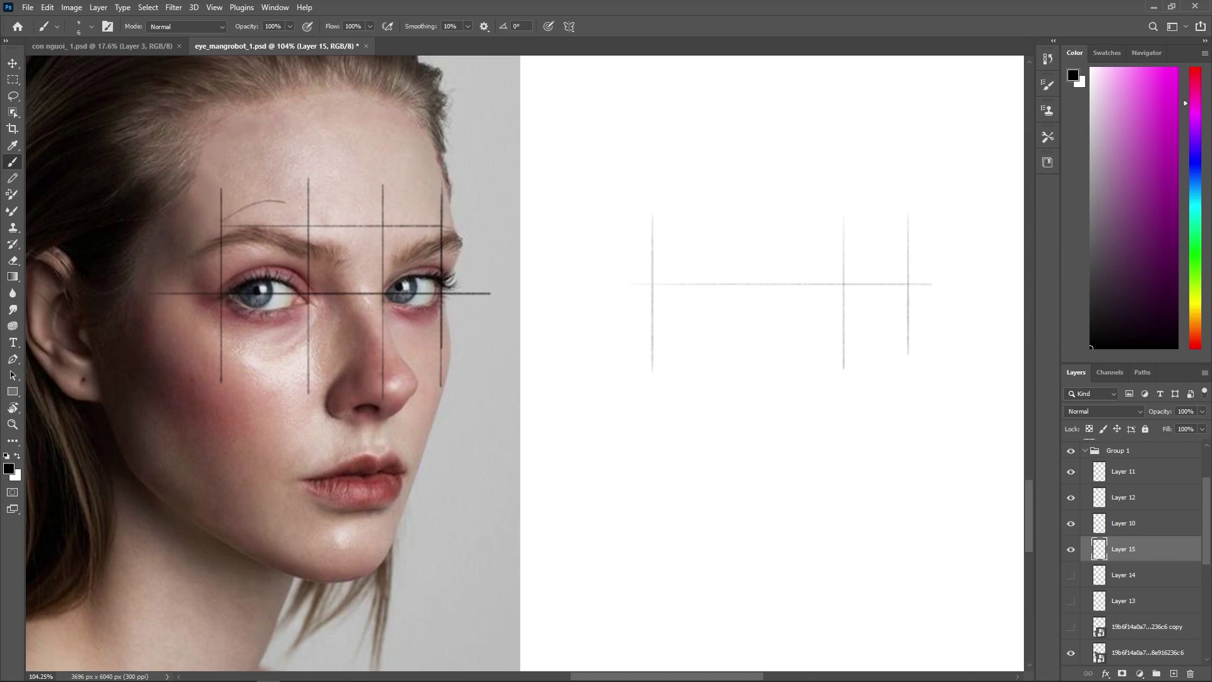
key("ctrl+z")
key("ctrl+z")
key("ctrl+z")
key("ctrl+z")
key("ctrl+z")
Try a vertical guideline for the far eye's inner corner on the canvas, making the far eye span narrower than the others.
left_click_drag(839, 215, 839, 344)
key("ctrl+z")
left_click_drag(839, 206, 840, 359)
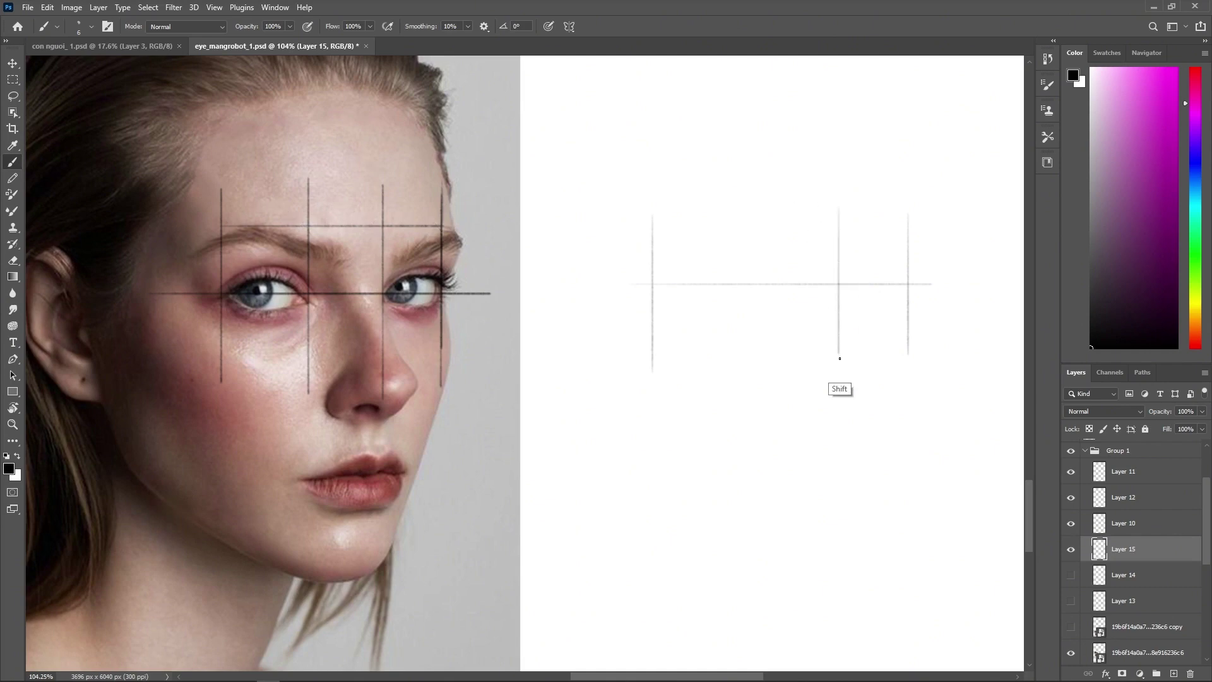
key("ctrl+z")
left_click_drag(837, 208, 837, 365)
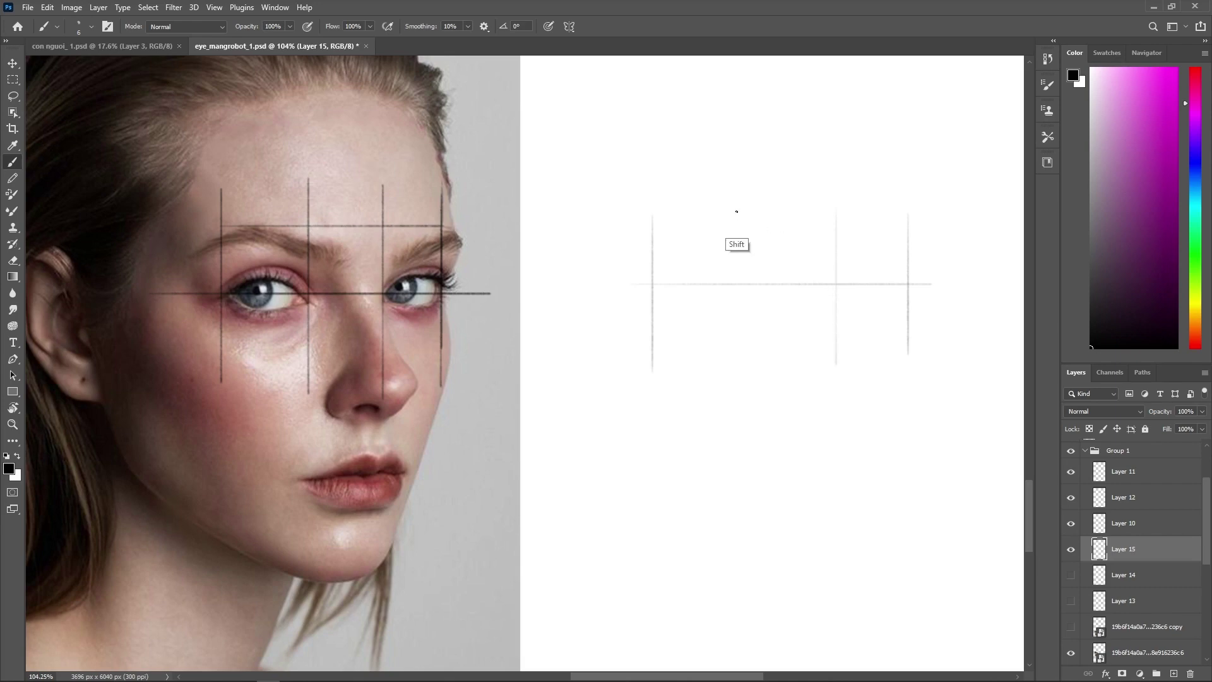
Try several positions for the near eye's inner-corner guideline on the canvas, undoing each stroke.
left_click_drag(737, 212, 737, 373)
key("ctrl+z")
left_click_drag(747, 212, 747, 375)
key("ctrl+z")
left_click(745, 212)
left_click(749, 365, "shift")
key("ctrl+z")
left_click(747, 221)
left_click(747, 367, "shift")
key("ctrl+z")
mouse_move(747, 205)
left_mouse_down()
mouse_move(752, 369)
mouse_move(754, 276)
left_mouse_up()
key("ctrl+z")
key("ctrl+z")
left_click(758, 322)
left_click(759, 358, "shift")
key("ctrl+z")
left_click_drag(758, 199, 760, 355)
key("ctrl+z")
left_click_drag(747, 198, 747, 338)
key("ctrl+z")
left_click_drag(745, 196, 749, 372)
key("ctrl+z")
left_click(745, 213)
left_click(744, 378, "shift")
key("ctrl+z")
key("ctrl+z")
Draw the vertical guidelines for both inner eye corners on the canvas, leaving the narrowest span for the far eye.
left_click(840, 211)
left_click(844, 344, "shift")
left_click(842, 367, "shift")
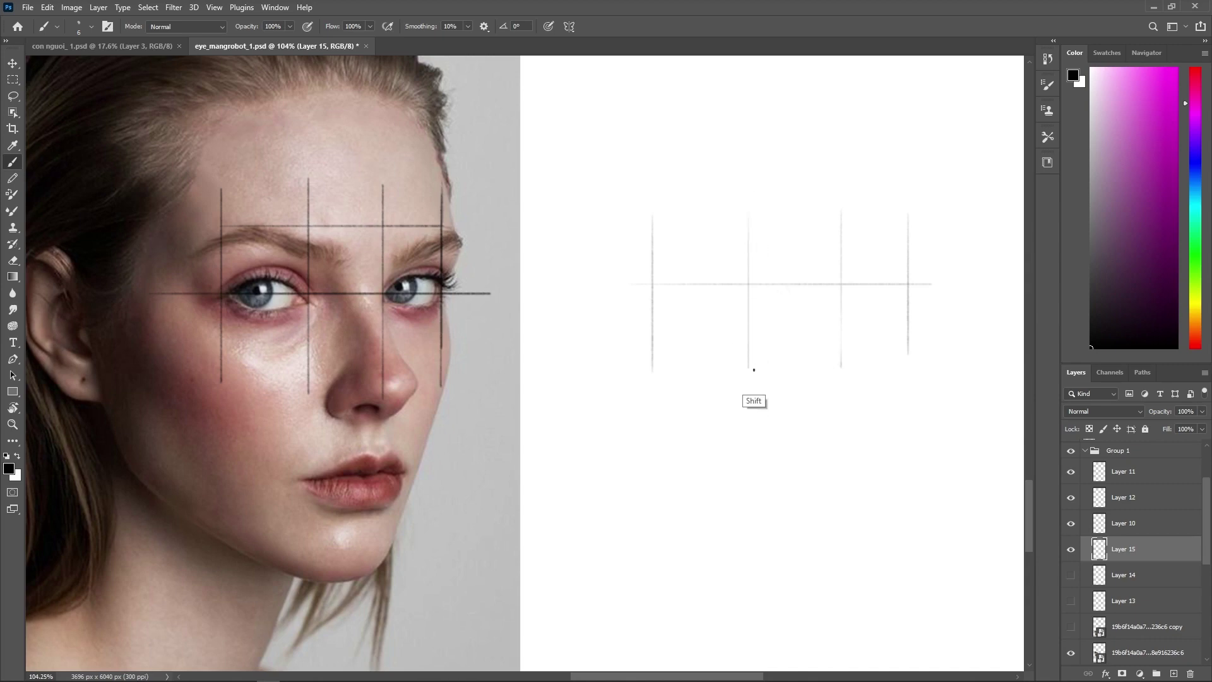
left_click_drag(747, 205, 749, 369)
key("ctrl+z")
Lighten the guidelines over the photo with the Eraser.
key("e")
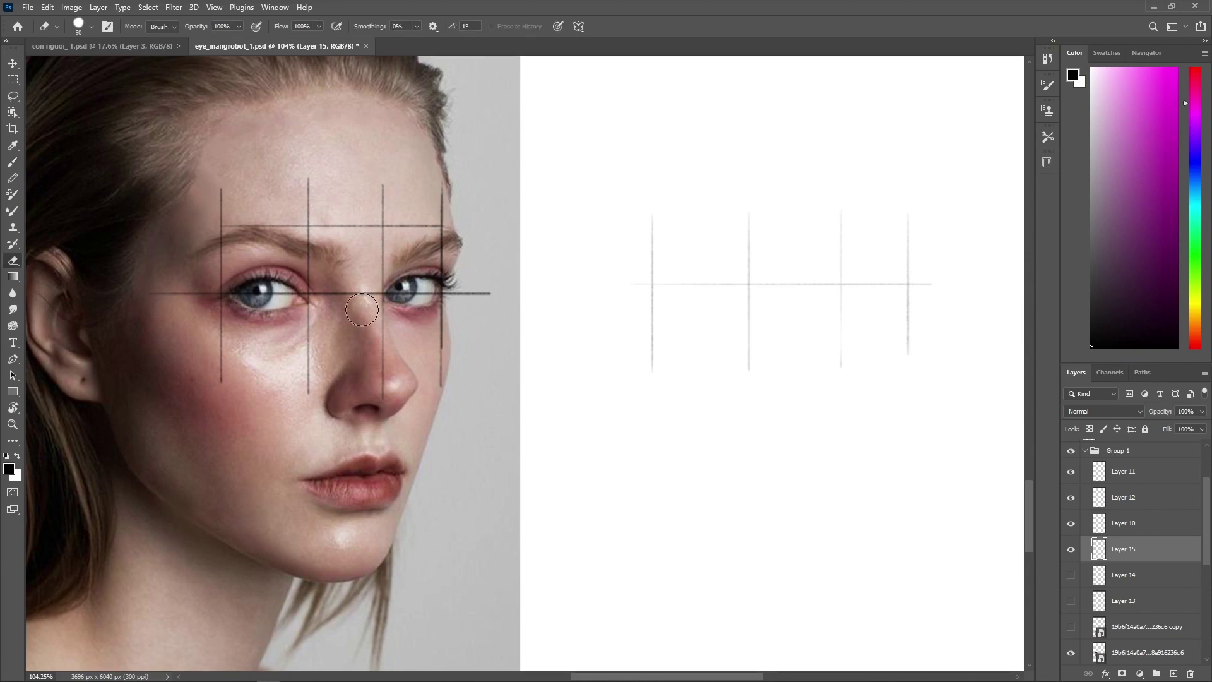
mouse_move(255, 252)
left_mouse_down()
mouse_move(222, 383)
mouse_move(224, 352)
mouse_move(240, 404)
mouse_move(296, 237)
mouse_move(322, 348)
mouse_move(364, 364)
mouse_move(367, 305)
mouse_move(436, 381)
mouse_move(437, 354)
left_mouse_up()
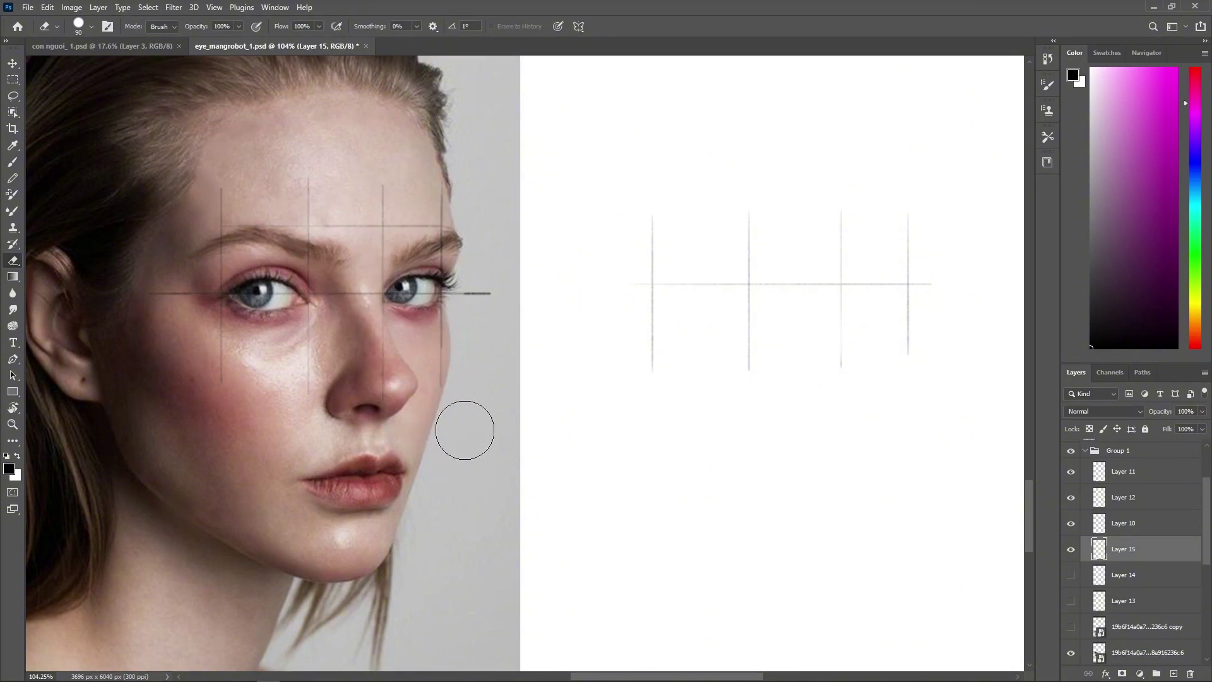
Sketch a polygonal frame around both eyes on the photo, following the brow tops, the outer sockets and the upper cheeks.
key("b")
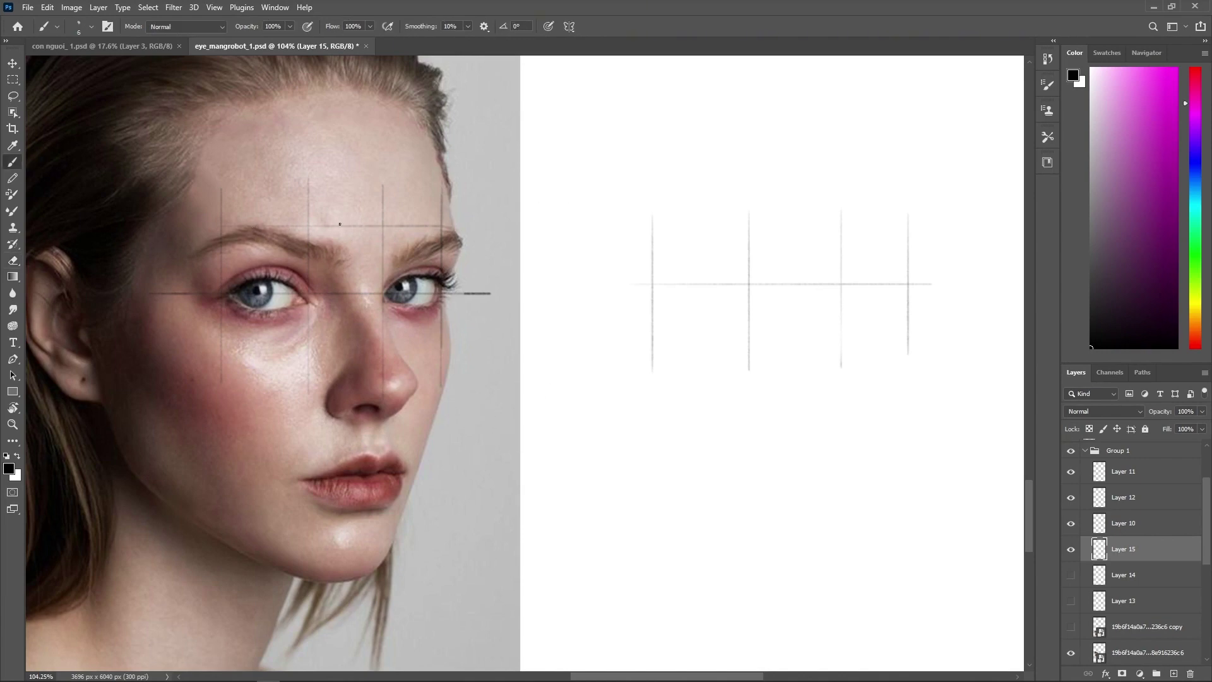
left_click_drag(259, 227, 447, 226)
key("ctrl+z")
left_click_drag(241, 226, 454, 225)
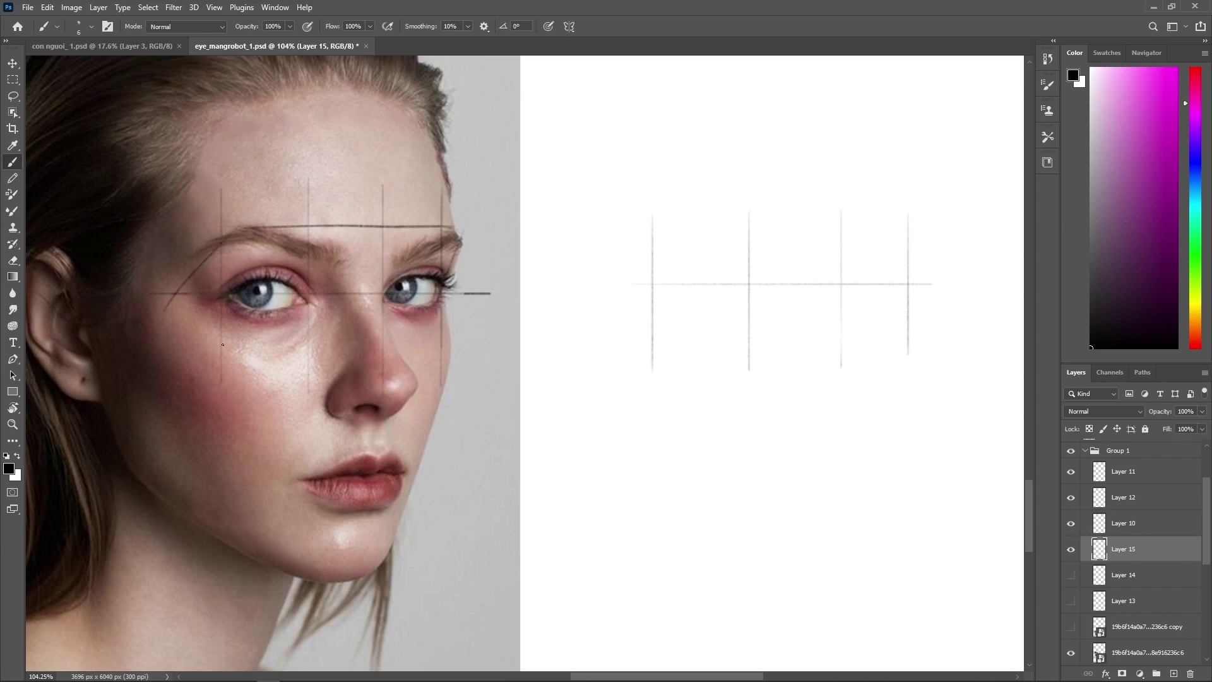
left_click_drag(243, 360, 432, 346)
key("ctrl+z")
key("ctrl+z")
left_click_drag(260, 350, 422, 339)
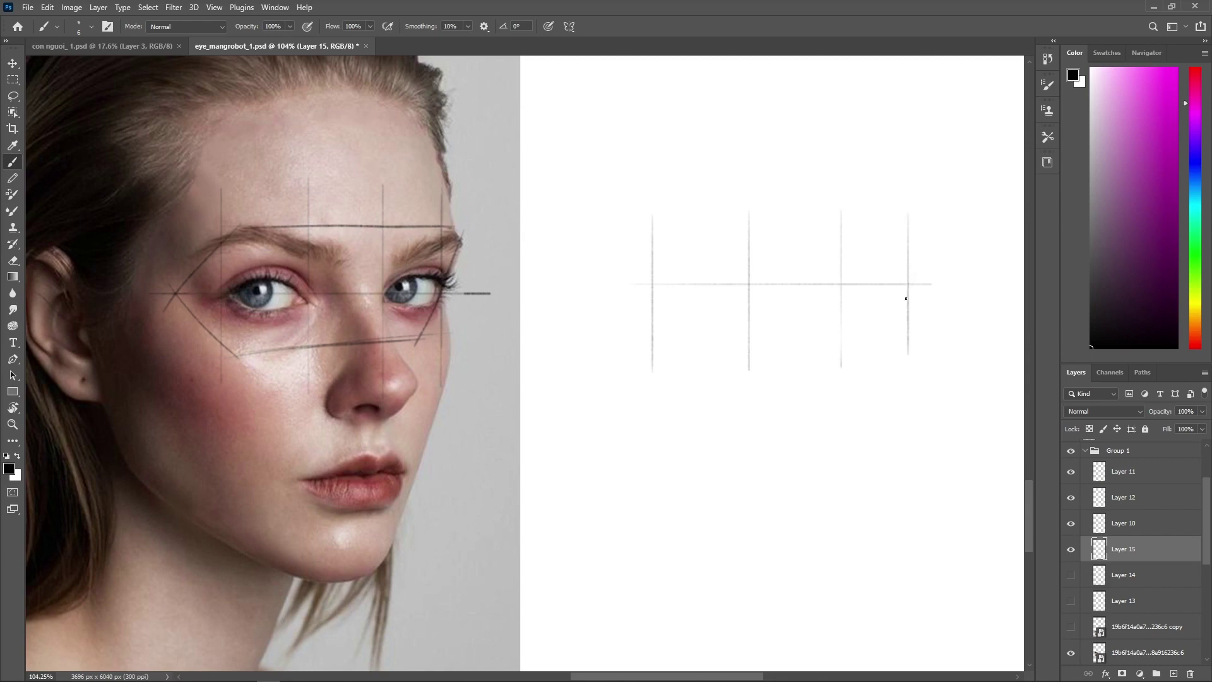
Sketch the slanted frame edge across the far eye's outer guideline on the canvas and try out the top brow edge.
key("ctrl+z")
key("ctrl+z")
left_click_drag(673, 246, 887, 241)
key("ctrl+z")
left_click_drag(707, 243, 922, 243)
key("ctrl+z")
left_click(703, 246, "shift")
key("ctrl+z")
left_click(715, 245, "shift")
key("ctrl+z")
Draw a horizontal line with a slightly rising line over it above the canvas sketch to show the tilt.
left_click_drag(611, 130, 935, 129)
left_click_drag(648, 129, 881, 121)
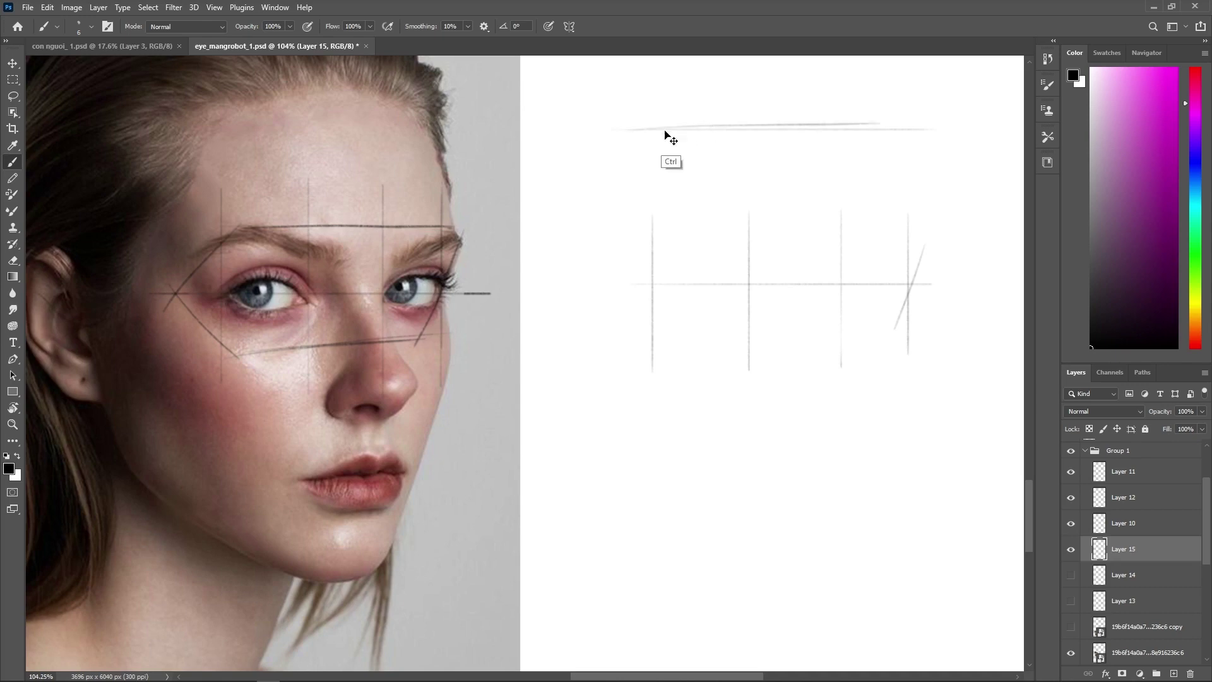
key("ctrl+z")
left_click_drag(636, 130, 862, 118)
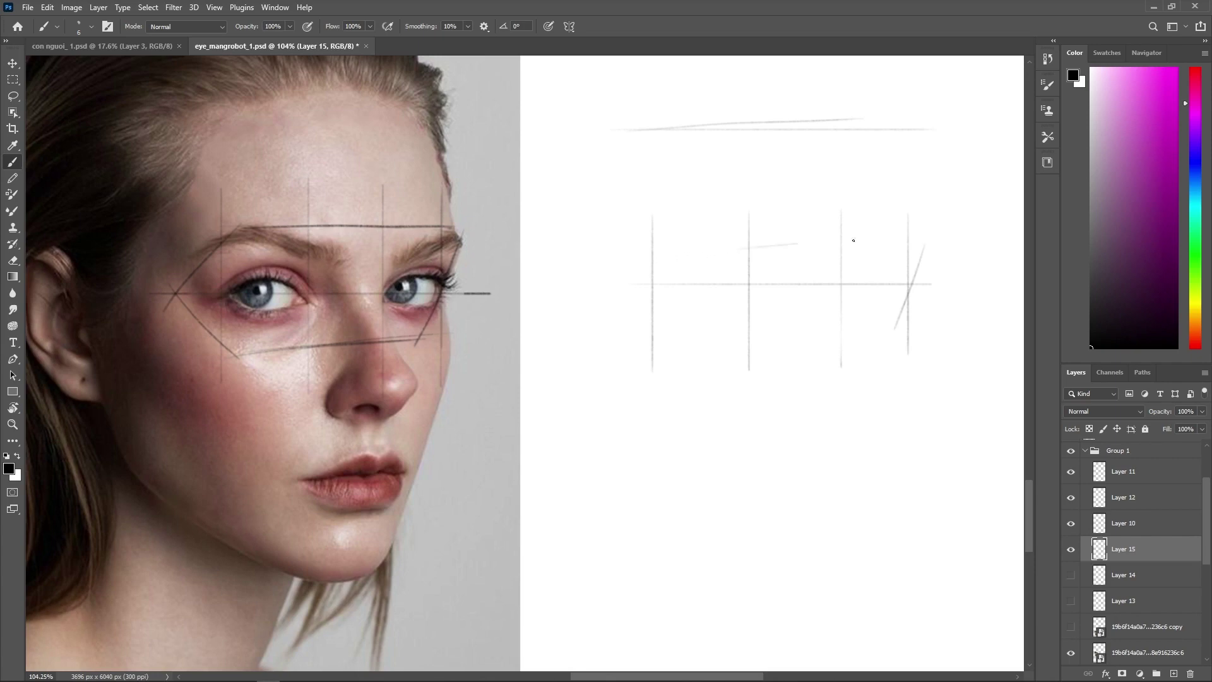
Sketch the frame's slightly rising top edge across the guidelines and the slanted upper edge outside the near eye.
left_click_drag(854, 241, 869, 240)
key("ctrl+z")
left_click_drag(709, 252, 899, 243)
left_click_drag(683, 256, 903, 242)
key("ctrl+z")
key("ctrl+z")
left_click_drag(694, 249, 896, 238)
left_click_drag(667, 250, 625, 315)
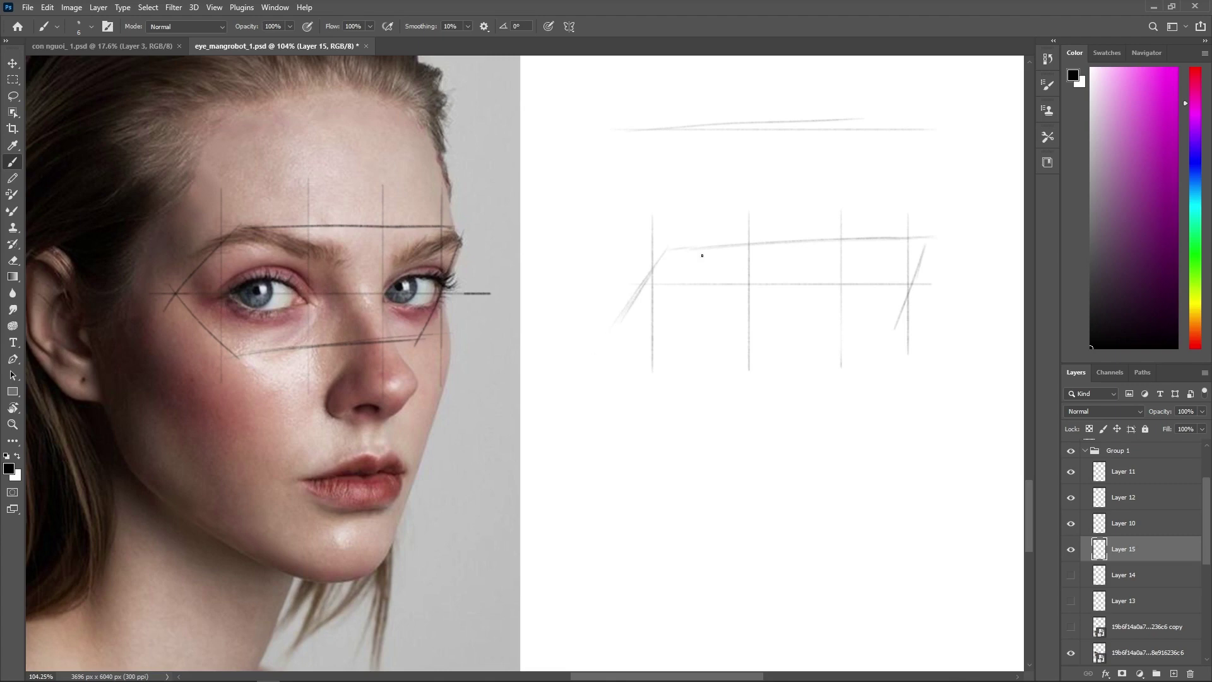
Close the eye frame on the canvas with the near side's lower slanted edge, the rising bottom edge and the far edge.
left_click_drag(623, 303, 678, 363)
key("ctrl+z")
key("ctrl+z")
left_click_drag(616, 302, 682, 372)
key("ctrl+z")
key("ctrl+z")
mouse_move(636, 326)
left_mouse_down()
mouse_move(680, 370)
mouse_move(900, 348)
left_mouse_up()
left_click_drag(910, 295, 887, 350)
Sketch the nose bridge on the photo from the near eye's inner corner across the bridge and down the nose's side.
left_click_drag(320, 307, 348, 286)
left_click_drag(348, 287, 380, 286)
key("ctrl+z")
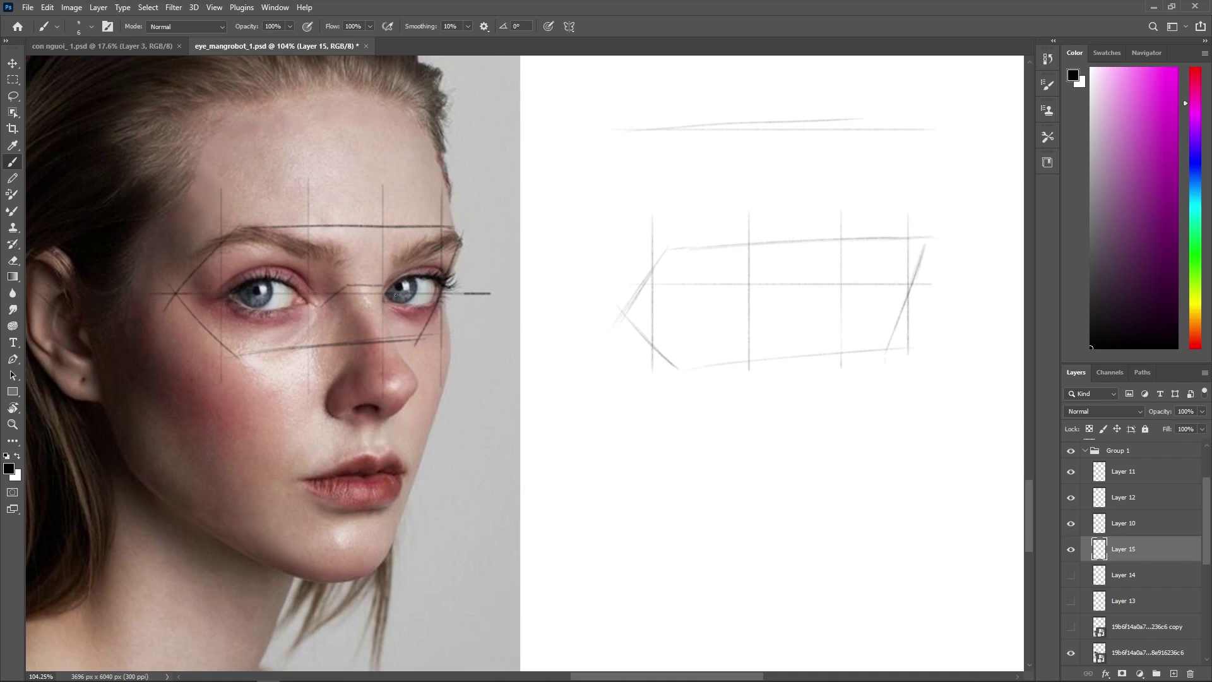
mouse_move(372, 371)
left_mouse_down()
mouse_move(345, 286)
mouse_move(324, 402)
left_mouse_up()
key("ctrl+z")
left_click_drag(319, 305, 323, 403)
Draw lines on the photo from the near brow's inner end down to the nose bridge and across to the far brow.
left_click_drag(329, 250, 351, 292)
key("ctrl+z")
mouse_move(329, 251)
left_mouse_down()
mouse_move(406, 261)
mouse_move(386, 248)
mouse_move(333, 250)
mouse_move(412, 246)
mouse_move(326, 246)
mouse_move(410, 250)
mouse_move(339, 247)
mouse_move(398, 254)
mouse_move(401, 244)
mouse_move(381, 295)
mouse_move(401, 249)
mouse_move(378, 286)
mouse_move(407, 252)
mouse_move(396, 253)
mouse_move(457, 237)
left_mouse_up()
key("ctrl+z")
key("ctrl+z")
key("ctrl+z")
key("ctrl+z")
key("ctrl+z")
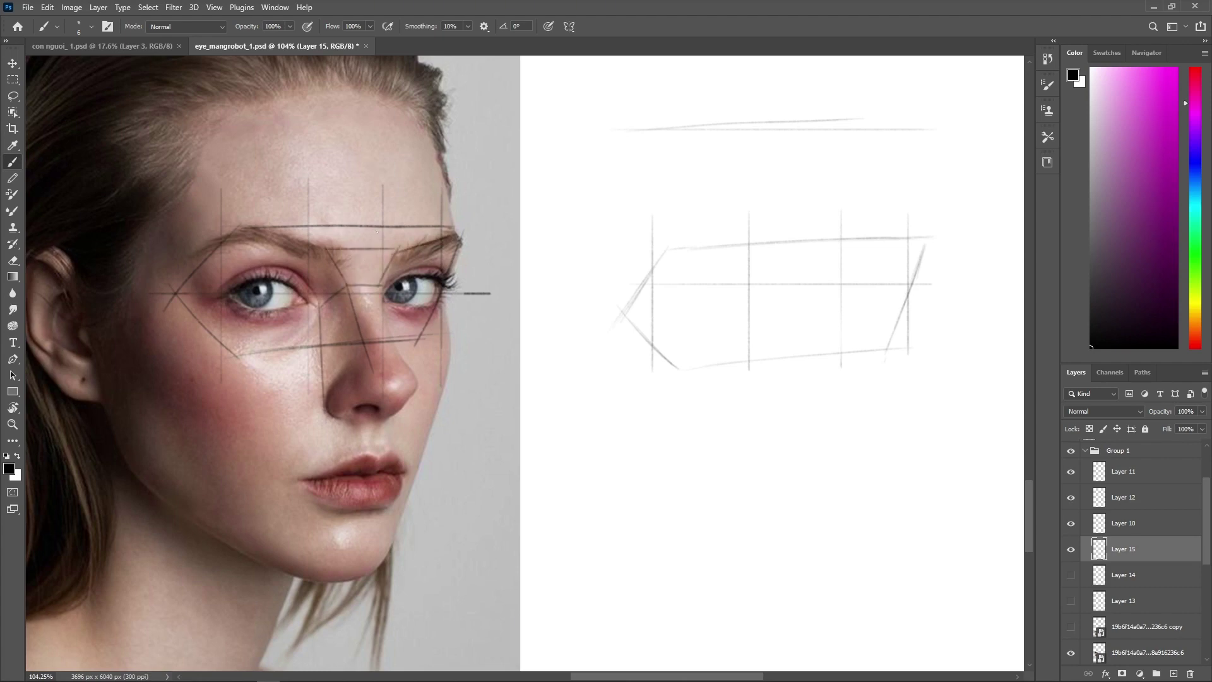
Add the near brow's descending line and the slanted plane edges on both sides of the nose bridge on the photo.
left_click_drag(242, 229, 335, 250)
left_click_drag(333, 296, 284, 349)
key("ctrl+z")
left_click_drag(377, 286, 405, 358)
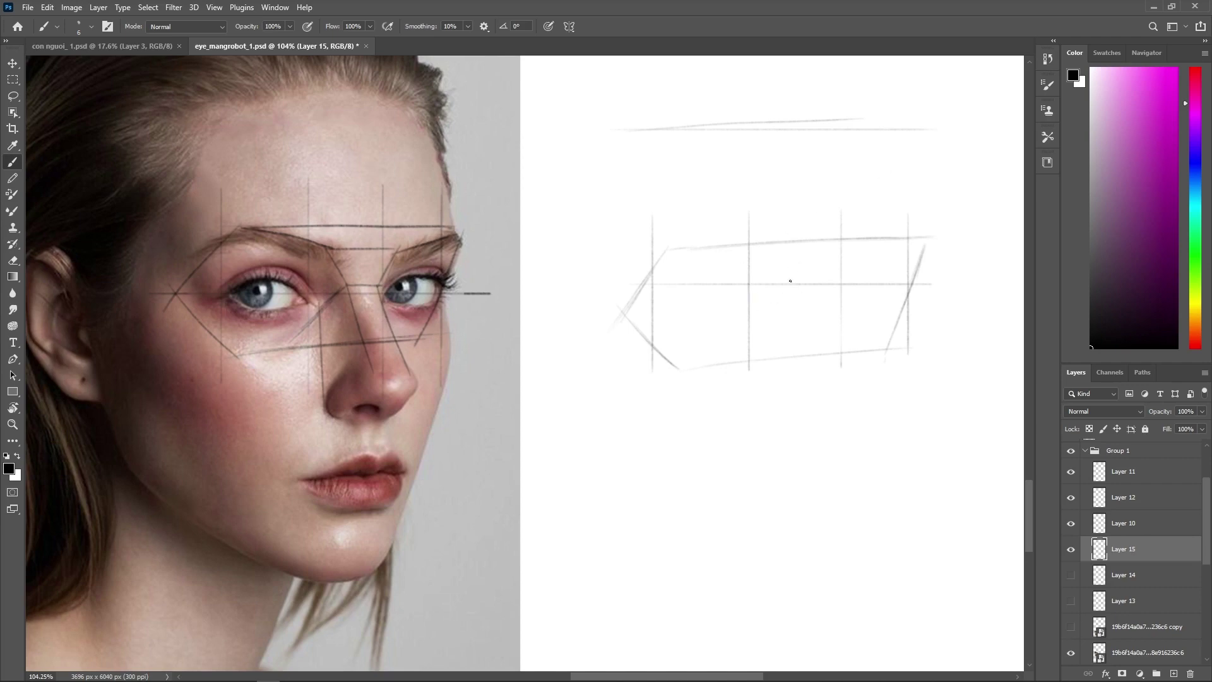
Sketch the far side of the nose bridge on the canvas as a slanted line from eye level down past the frame's bottom edge.
left_click_drag(782, 276, 785, 288)
key("ctrl+z")
left_click_drag(862, 286, 839, 347)
key("ctrl+z")
left_click_drag(838, 284, 855, 326)
left_click_drag(837, 286, 869, 359)
Connect the frame's top edge to the far side of the nose bridge on the canvas with a short slanted line.
left_click_drag(845, 241, 837, 280)
key("z")
key("b")
key("ctrl+z")
left_click_drag(851, 237, 836, 284)
key("ctrl+z")
left_click_drag(852, 239, 837, 284)
left_click_drag(909, 239, 850, 249)
key("ctrl+z")
Add curved marks beside the far brow and eye on the photo, and lighten the canvas lines around the nose bridge with the Eraser.
mouse_move(467, 238)
left_mouse_down()
mouse_move(451, 312)
mouse_move(418, 343)
left_mouse_up()
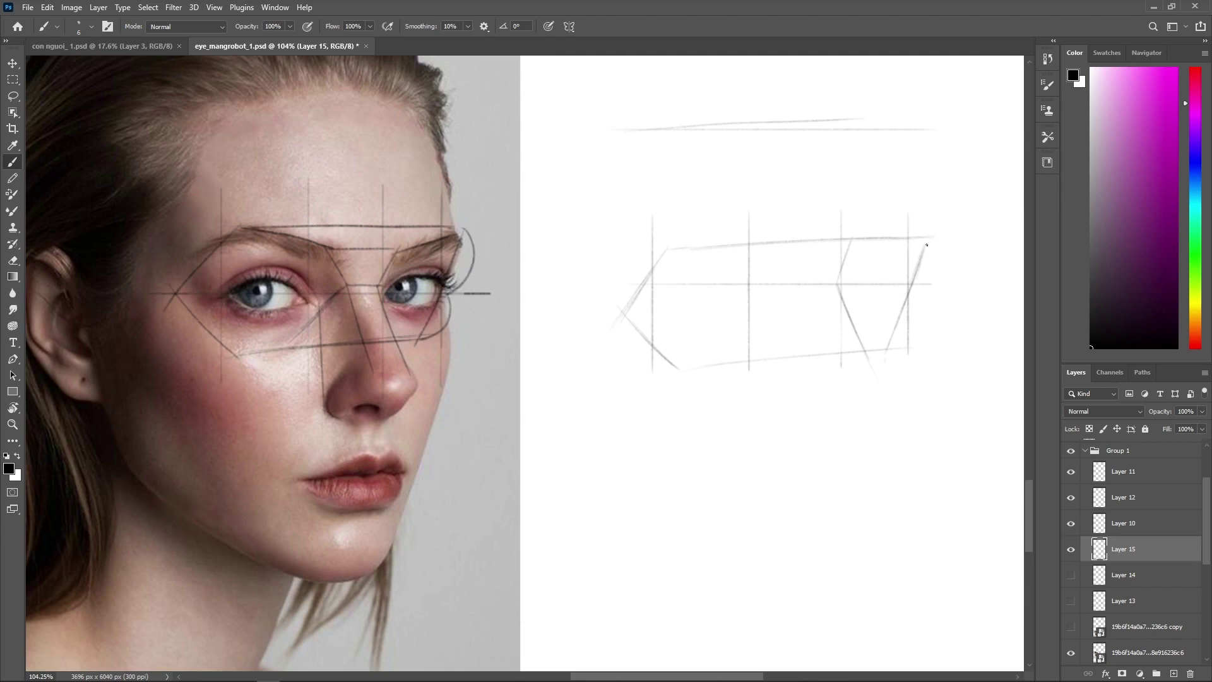
left_click_drag(927, 245, 900, 343)
key("ctrl+z")
key("ctrl+z")
key("e")
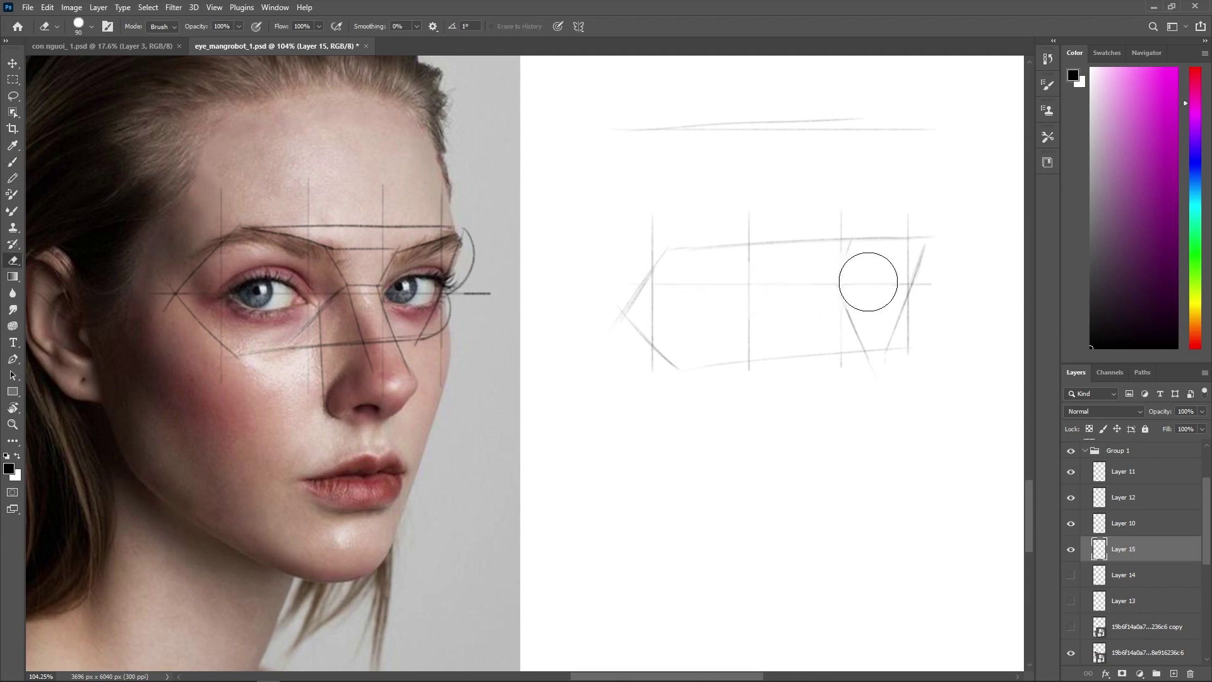
key("b")
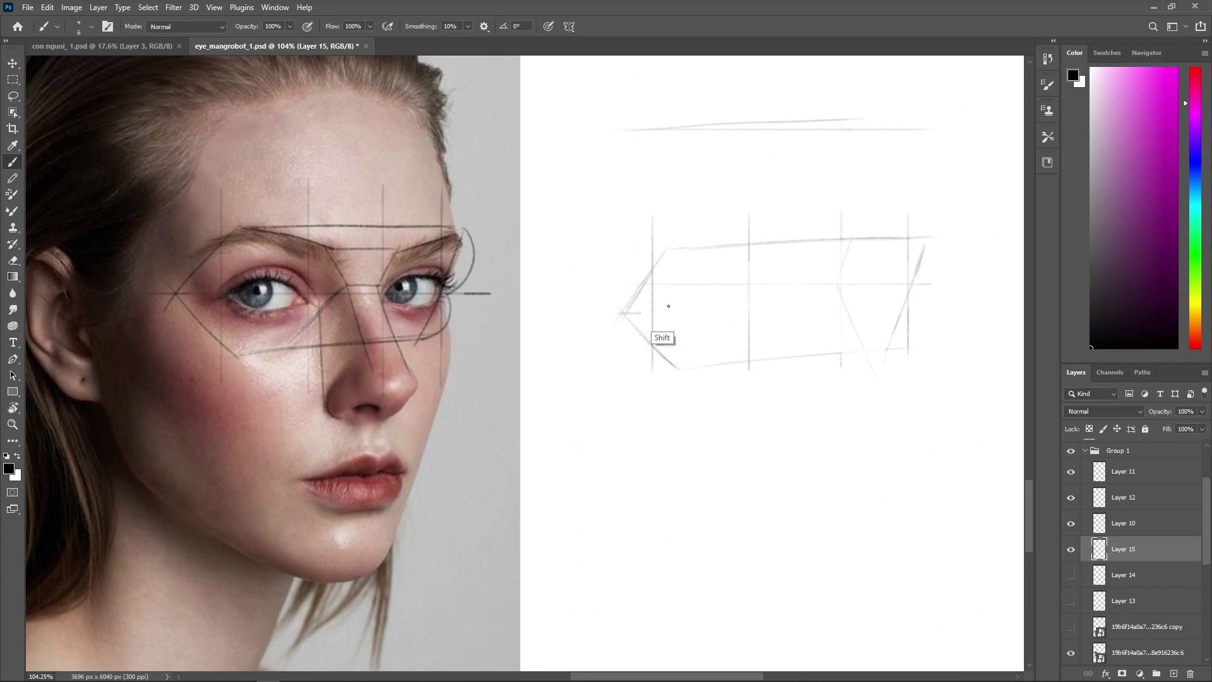
Draw a straight horizontal guideline across the canvas frame through its near outer corner, just below the existing eye line.
left_click_drag(662, 309, 895, 292)
key("ctrl+z")
mouse_move(622, 308)
left_mouse_down()
mouse_move(780, 309)
mouse_move(854, 288)
left_mouse_up()
key("ctrl+z")
left_click_drag(608, 304, 974, 304)
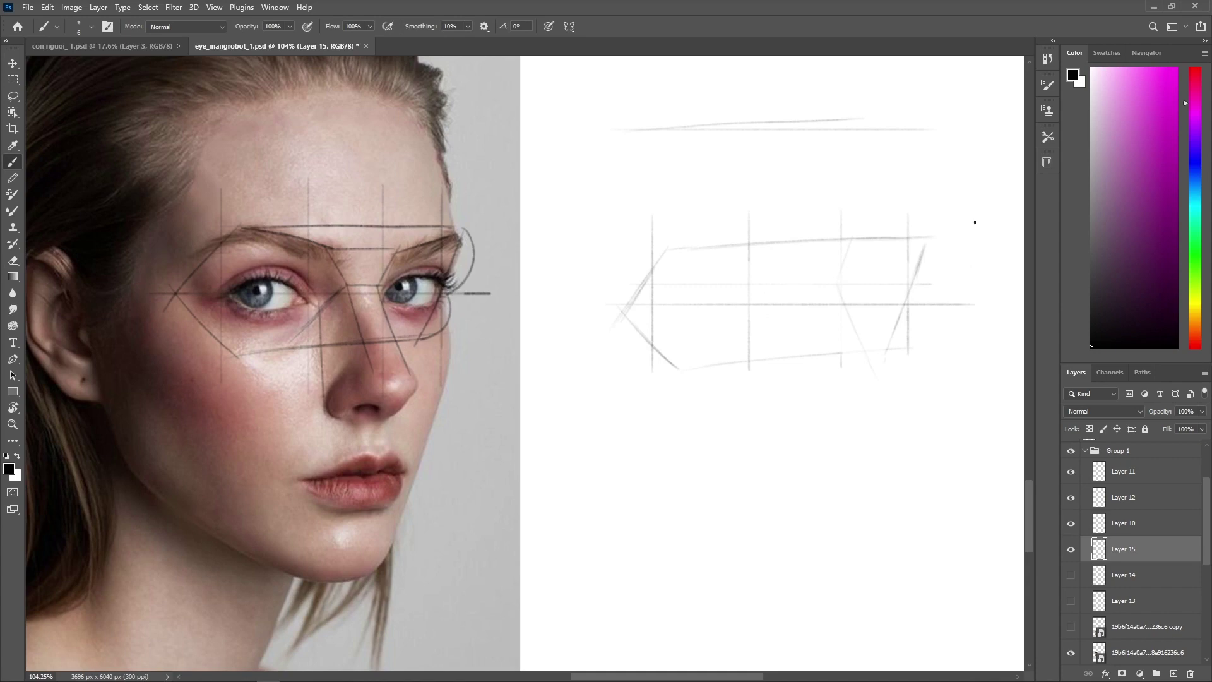
Darken the frame's lower near edge on the canvas and circle the matching outer corner on the photo.
mouse_move(619, 320)
left_mouse_down()
mouse_move(648, 275)
mouse_move(676, 369)
left_mouse_up()
left_click_drag(179, 272, 193, 276)
left_click_drag(633, 296, 637, 295)
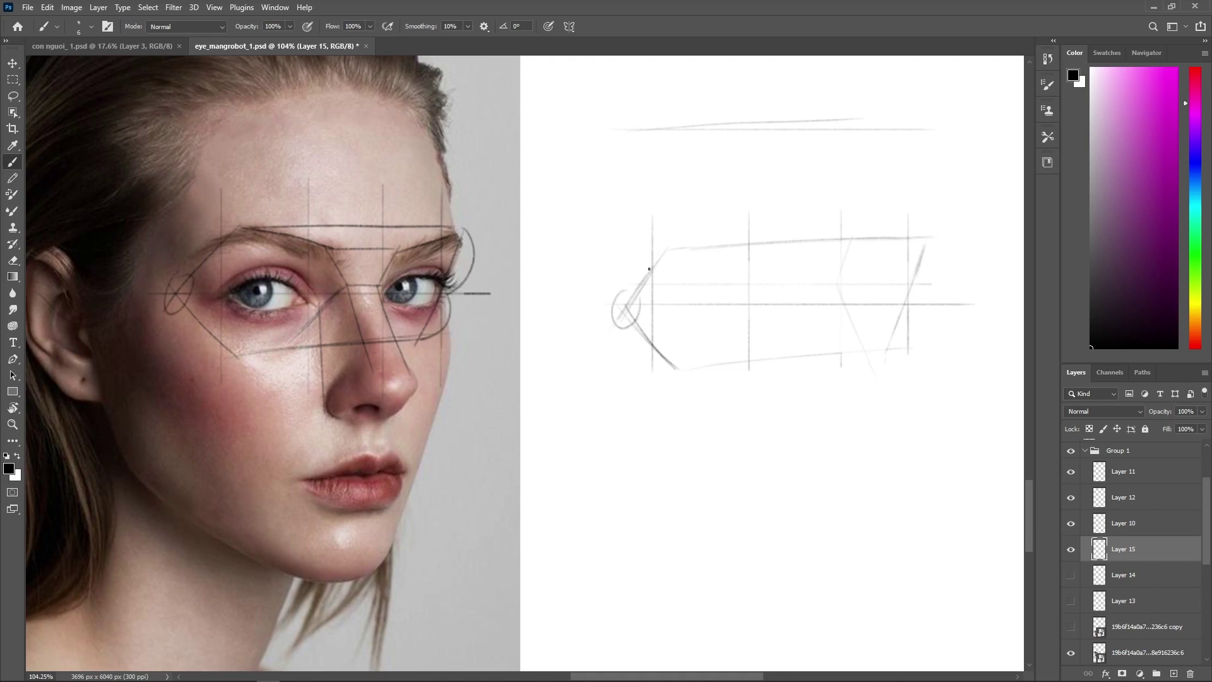
key("ctrl+z")
Draw the far brow line on the canvas and connect its inner end to the far eye's inner corner on the new guideline.
left_click_drag(855, 277, 833, 321)
key("ctrl+z")
left_click_drag(855, 272, 841, 302)
mouse_move(919, 252)
left_mouse_down()
mouse_move(856, 272)
mouse_move(861, 262)
mouse_move(861, 275)
mouse_move(852, 268)
mouse_move(929, 252)
left_mouse_up()
key("ctrl+z")
key("ctrl+z")
key("ctrl+z")
mouse_move(858, 267)
left_mouse_down()
mouse_move(927, 257)
mouse_move(900, 310)
left_mouse_up()
Extend the vertical guideline at the far eye's inner corner down below the frame on the canvas.
left_click_drag(846, 303, 878, 373)
key("ctrl+z")
left_click_drag(842, 301, 883, 391)
key("ctrl+z")
left_click_drag(841, 300, 842, 420)
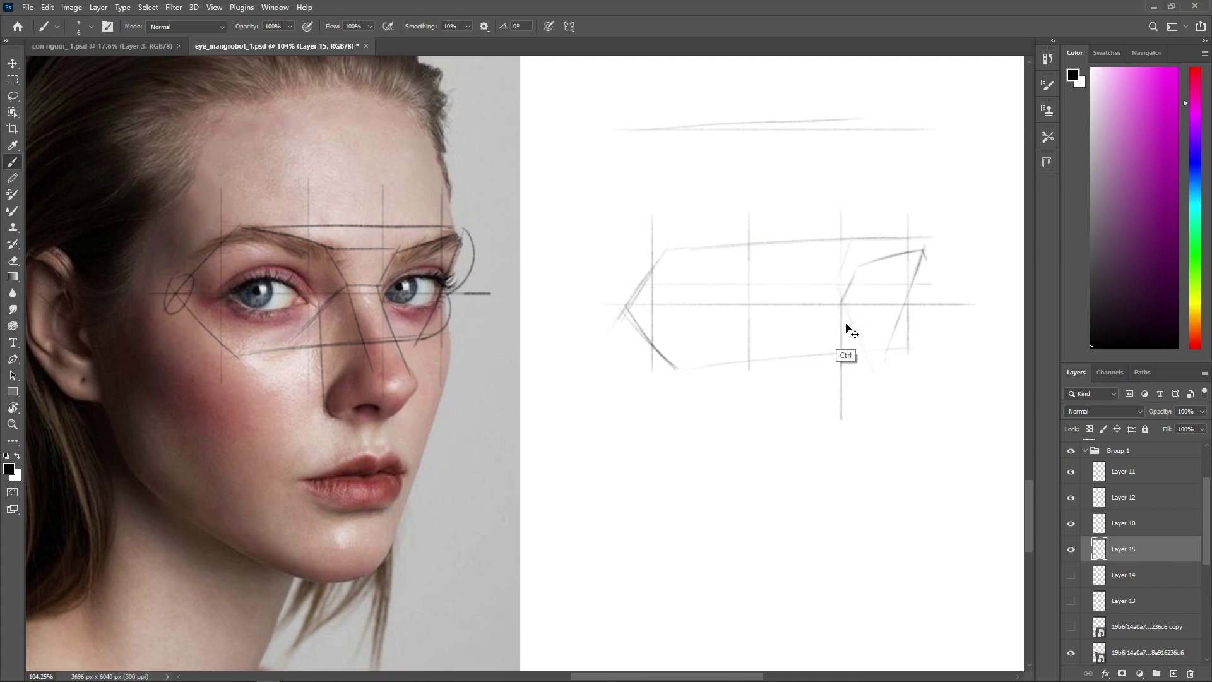
key("ctrl+z")
left_click_drag(843, 240, 843, 407)
Redraw the far side of the nose on the canvas as a slanted line from the far eye's inner corner to below the frame.
left_click_drag(845, 304, 877, 385)
left_click_drag(846, 339, 859, 341)
key("ctrl+z")
key("ctrl+z")
left_click_drag(840, 295, 878, 383)
key("ctrl+z")
left_click_drag(836, 287, 877, 382)
left_click_drag(805, 295, 833, 354)
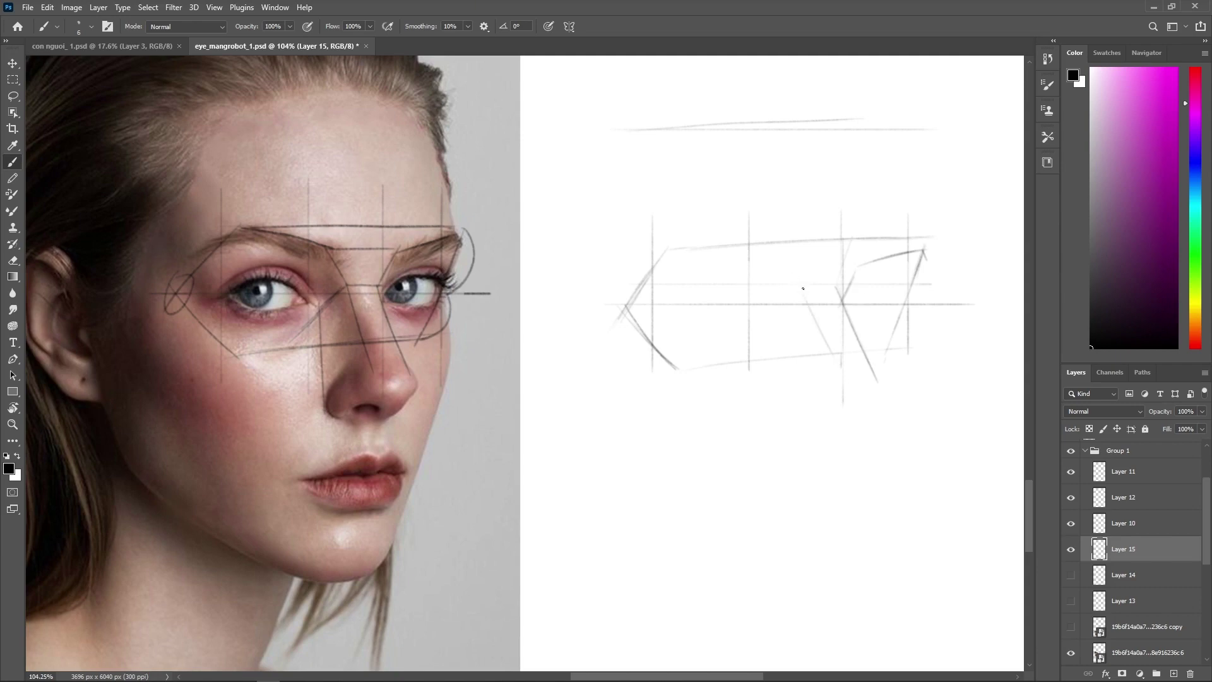
key("ctrl+z")
left_click_drag(308, 291, 309, 375)
left_click_drag(382, 239, 381, 352)
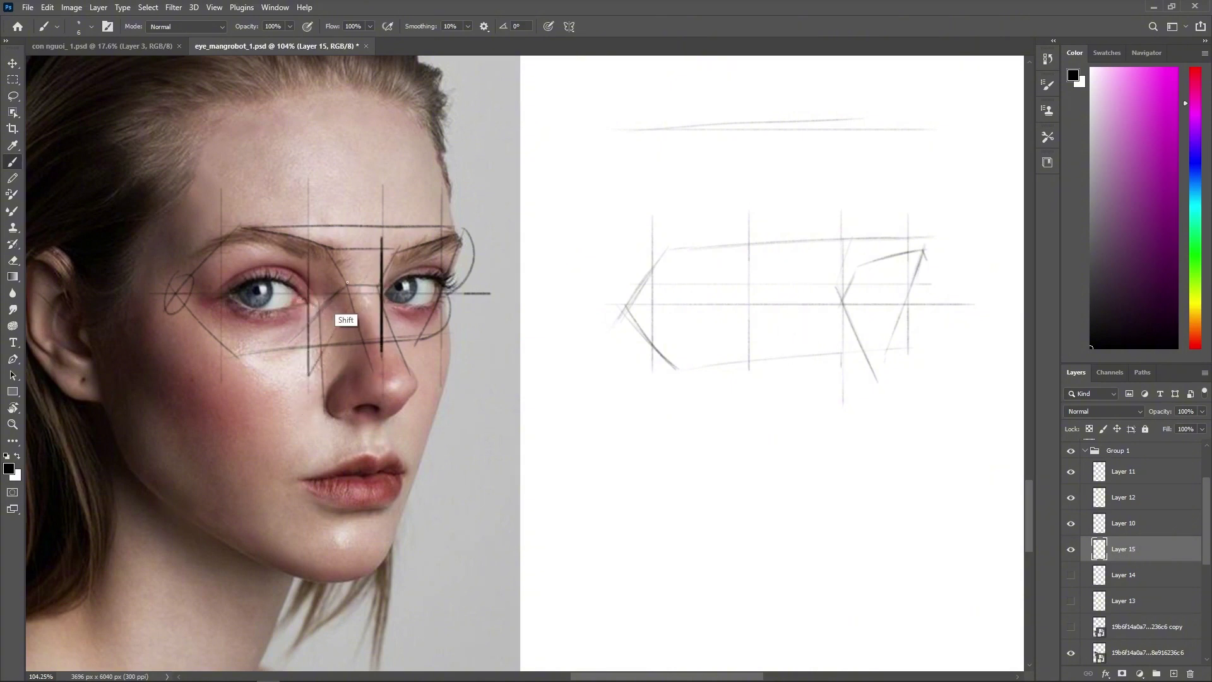
left_click_drag(346, 225, 346, 414)
key("ctrl+z")
key("ctrl+z")
key("ctrl+z")
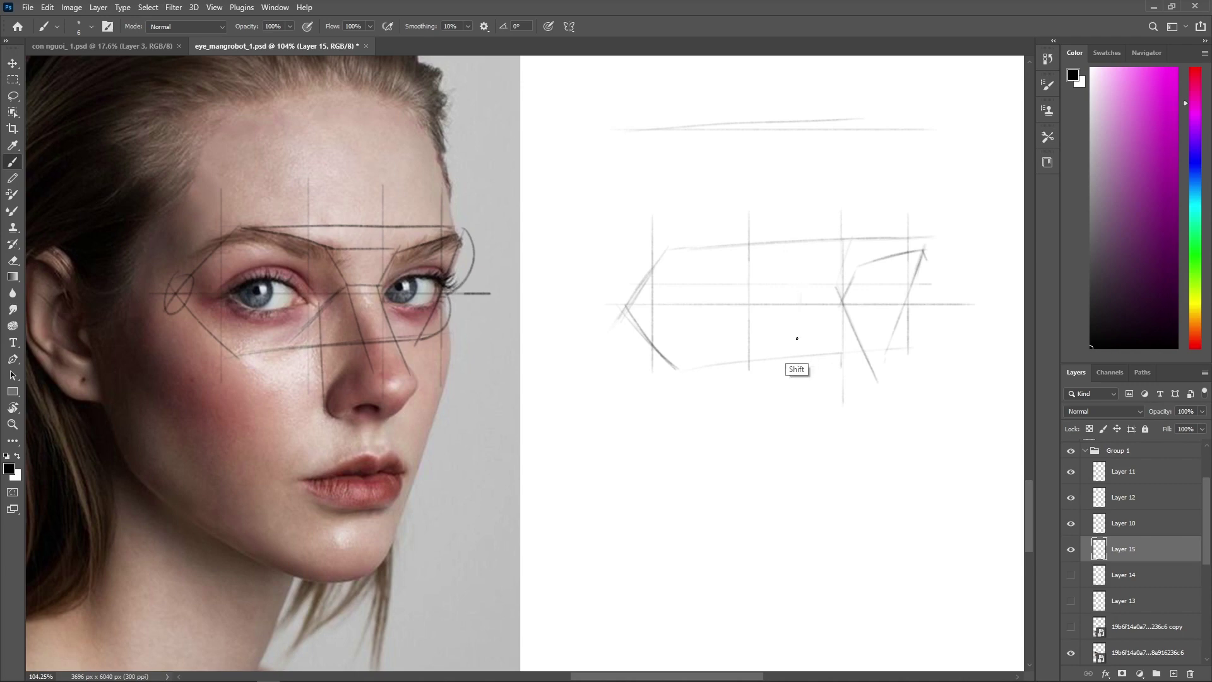
Draw the near edge of the nose bridge parallel to the far one on the canvas, extend the far edge, and mark the nose tip's upper edge.
left_click_drag(803, 305, 830, 372)
key("ctrl+z")
left_click_drag(799, 302, 829, 367)
key("ctrl+z")
left_click_drag(797, 298, 832, 376)
left_click_drag(869, 363, 889, 402)
left_click_drag(851, 419, 894, 412)
key("ctrl+z")
key("ctrl+z")
Draw the plane between the brows on the canvas with its top edge and slanted sides narrowing to the nose bridge.
mouse_move(809, 273)
left_mouse_down()
mouse_move(846, 268)
mouse_move(788, 269)
mouse_move(805, 306)
left_mouse_up()
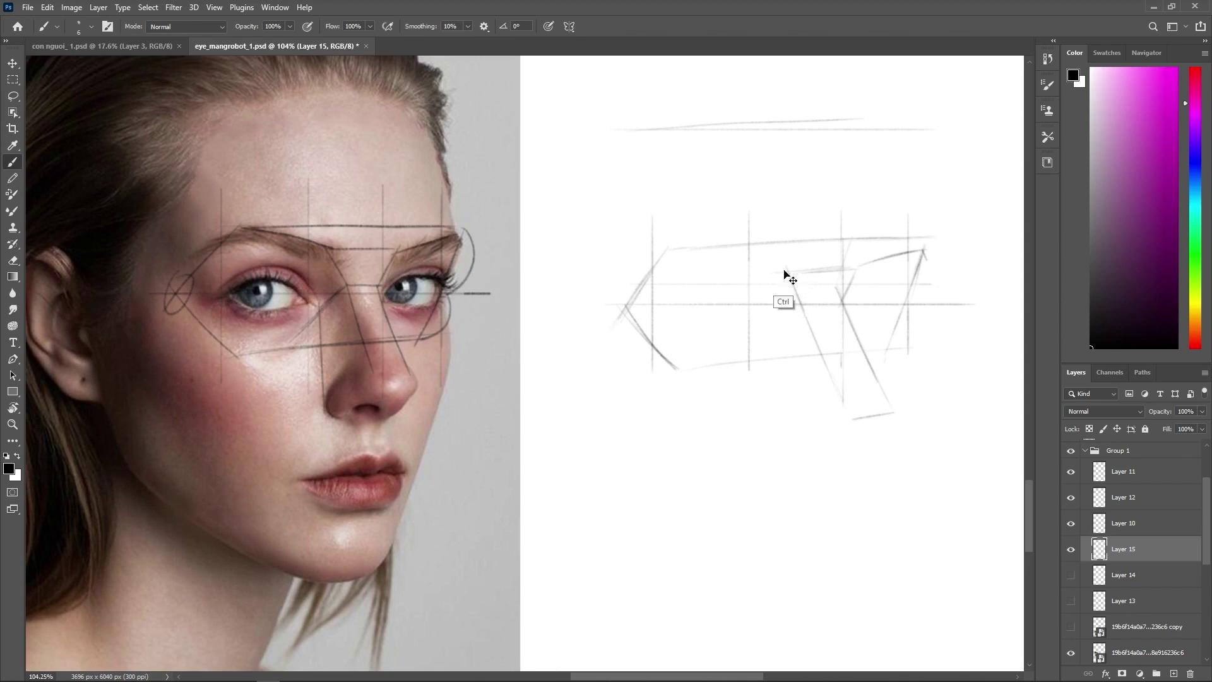
key("ctrl+z")
left_click_drag(783, 271, 802, 305)
left_click_drag(844, 300, 862, 255)
left_click_drag(788, 273, 855, 268)
Draw the near brow's descending line on the canvas from the frame's upper near corner to the plane between the brows.
mouse_move(675, 255)
left_mouse_down()
mouse_move(779, 270)
mouse_move(660, 255)
mouse_move(793, 278)
left_mouse_up()
key("ctrl+z")
key("ctrl+z")
left_click_drag(660, 253, 792, 276)
key("ctrl+z")
left_click_drag(658, 253, 787, 277)
key("ctrl+z")
mouse_move(680, 261)
left_mouse_down()
mouse_move(729, 265)
mouse_move(668, 255)
mouse_move(791, 277)
left_mouse_up()
left_click_drag(667, 251, 715, 258)
key("ctrl+z")
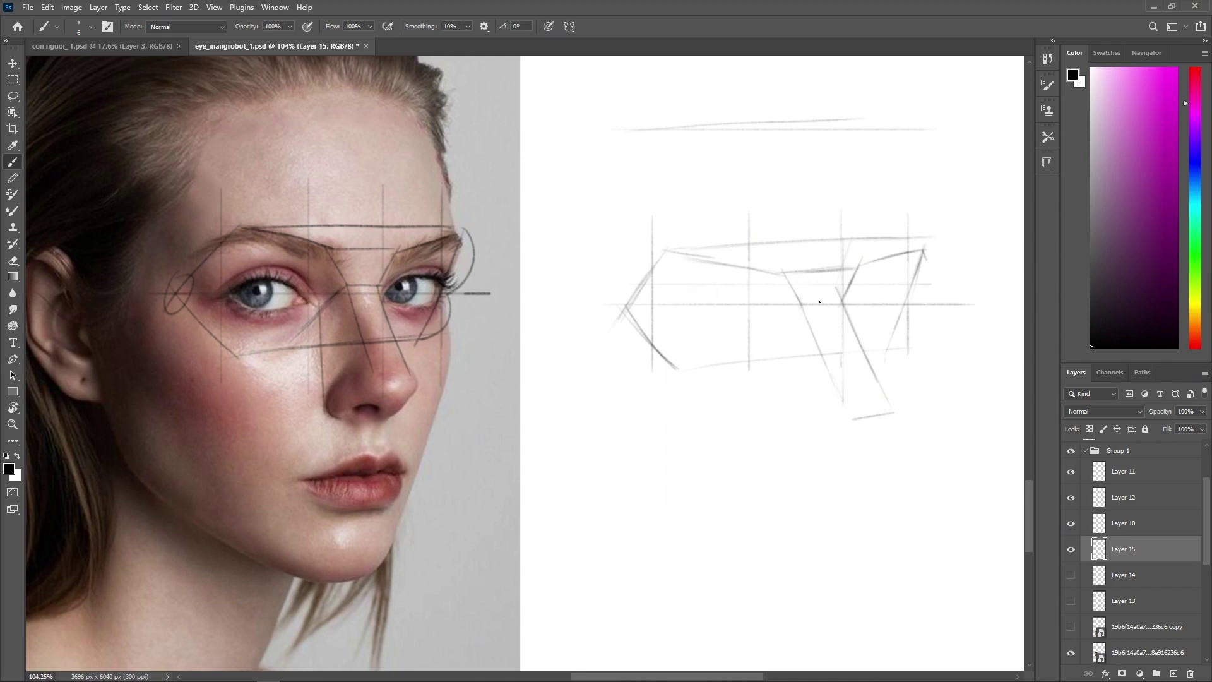
Extend the near edge of the nose bridge on the canvas down to the nose tip.
left_click_drag(807, 310, 845, 395)
key("ctrl+z")
mouse_move(809, 315)
left_mouse_down()
mouse_move(857, 423)
mouse_move(808, 328)
mouse_move(825, 384)
mouse_move(819, 311)
mouse_move(805, 306)
mouse_move(850, 397)
mouse_move(804, 304)
mouse_move(849, 413)
left_mouse_up()
key("e")
key("b")
key("ctrl+z")
Build the nose's side plane on the canvas from the bridge down to the nostril base and connect it to the tip.
left_click_drag(800, 305, 781, 345)
left_click_drag(790, 350, 806, 435)
mouse_move(794, 378)
left_mouse_down()
mouse_move(806, 433)
mouse_move(849, 416)
left_mouse_up()
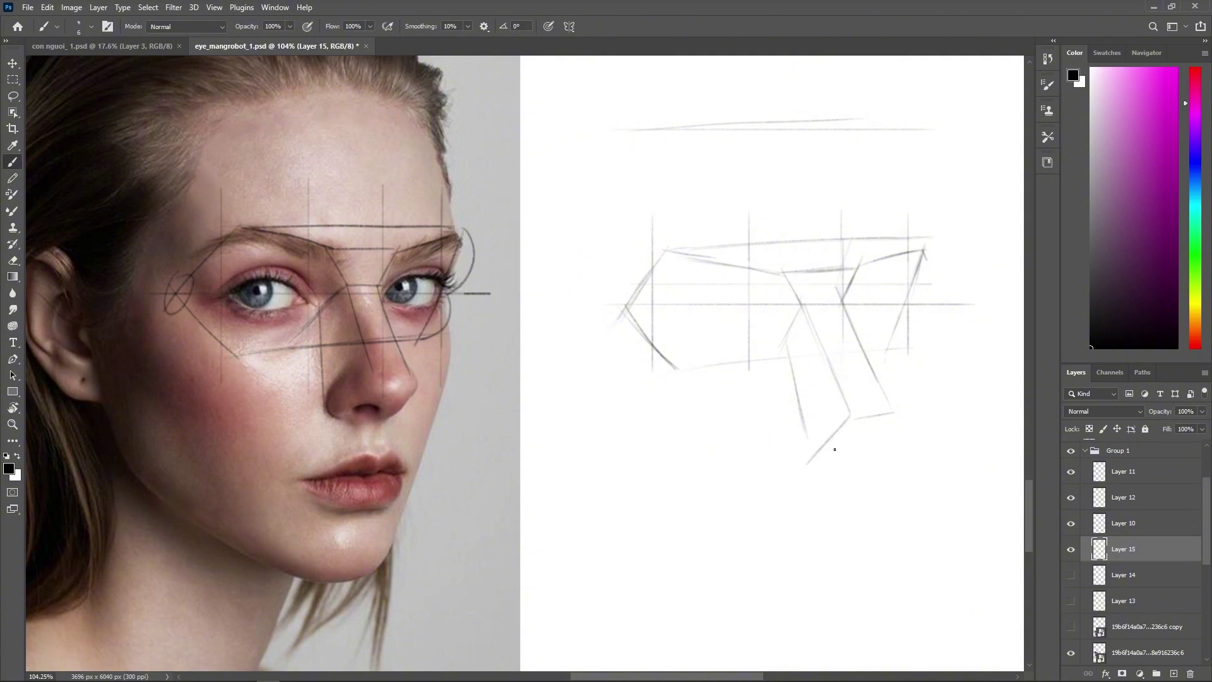
mouse_move(809, 463)
left_mouse_down()
mouse_move(890, 436)
mouse_move(895, 415)
mouse_move(850, 480)
mouse_move(903, 405)
mouse_move(804, 404)
mouse_move(811, 464)
mouse_move(803, 425)
left_mouse_up()
Sketch a lower bottom edge for the eye frame on the canvas, rising across the nose toward the far side.
left_click_drag(715, 368, 775, 350)
key("ctrl+z")
left_click_drag(748, 376, 684, 385)
left_click_drag(786, 371, 896, 360)
Redraw the frame's bottom edge on the photo and mark the nose tip and its underside plane.
left_click_drag(244, 353, 428, 331)
mouse_move(379, 378)
left_mouse_down()
mouse_move(411, 375)
mouse_move(392, 419)
mouse_move(417, 415)
left_mouse_up()
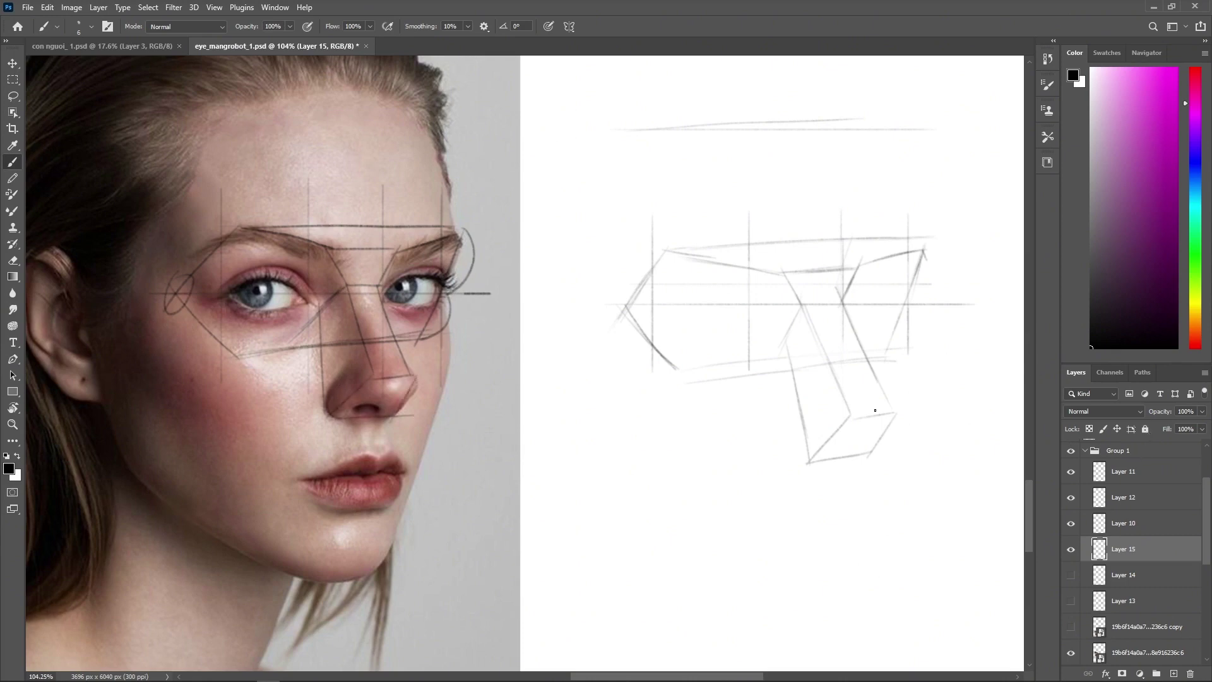
left_click(413, 373)
left_click_drag(407, 339, 434, 336)
Darken the lower bottom edge on the canvas, extend the near slanted edge to meet it, and erase the excess lines there.
left_click_drag(748, 374, 883, 358)
mouse_move(670, 358)
left_mouse_down()
mouse_move(652, 300)
mouse_move(647, 336)
mouse_move(626, 312)
mouse_move(682, 387)
mouse_move(648, 344)
left_mouse_up()
key("e")
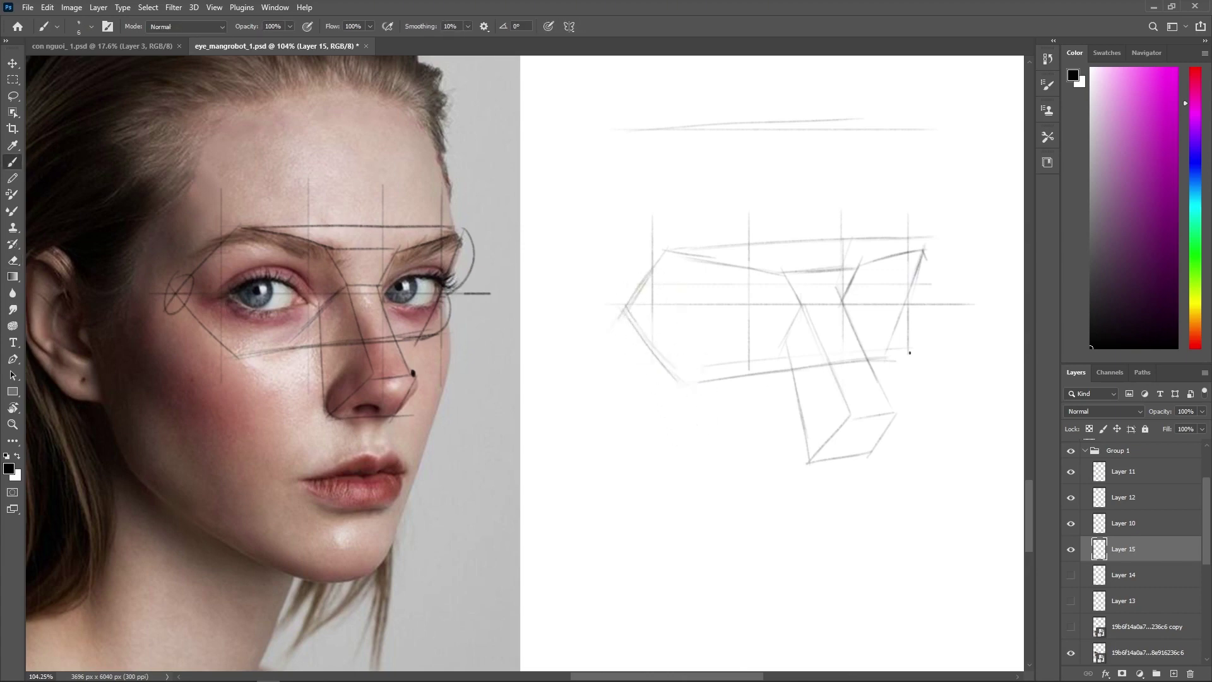
Draw forehead side lines rising from both outer brow corners on the canvas and darken the nose's upper side plane edge.
left_click_drag(922, 252, 910, 205)
left_click_drag(907, 158, 908, 214)
left_click_drag(640, 182, 668, 264)
mouse_move(803, 305)
left_mouse_down()
mouse_move(780, 340)
mouse_move(799, 312)
mouse_move(788, 343)
mouse_move(783, 330)
mouse_move(792, 372)
left_mouse_up()
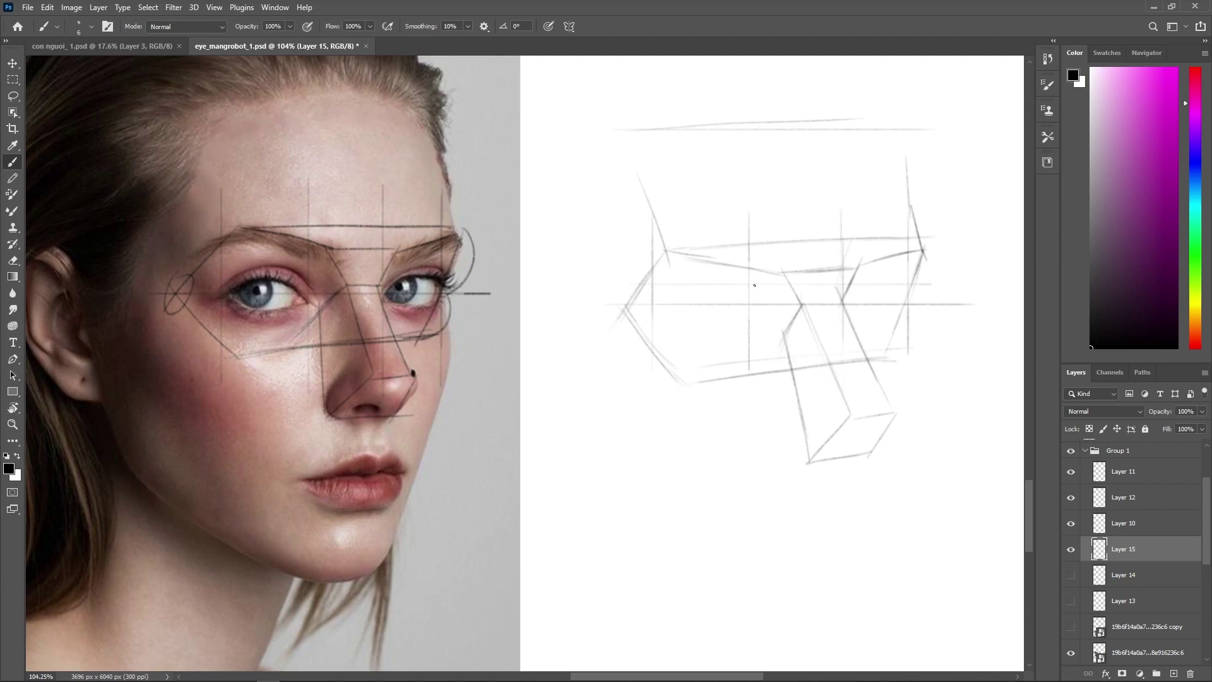
Sketch the eye socket planes on the canvas beneath both brows and beside the nose bridge.
mouse_move(759, 300)
left_mouse_down()
mouse_move(781, 334)
mouse_move(745, 276)
mouse_move(784, 334)
left_mouse_up()
key("ctrl+z")
left_click_drag(716, 267, 757, 288)
left_click_drag(791, 338, 845, 328)
key("ctrl+z")
mouse_move(843, 305)
left_mouse_down()
mouse_move(888, 279)
mouse_move(917, 300)
mouse_move(913, 284)
left_mouse_up()
key("ctrl+z")
key("ctrl+z")
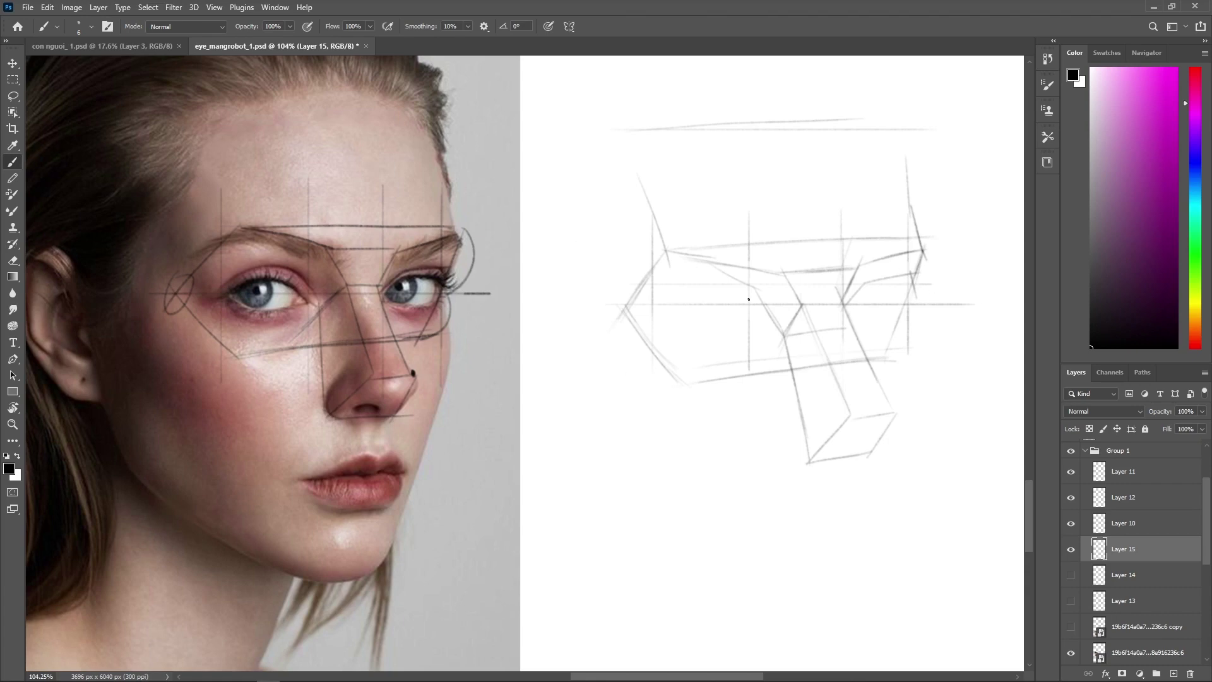
Draw a line along the upper eyelids on the photo and repeat it as a slightly rising guideline on the canvas.
left_click_drag(287, 267, 441, 261)
key("ctrl+z")
left_click_drag(291, 267, 439, 265)
left_click_drag(709, 288, 854, 284)
key("ctrl+z")
left_click_drag(693, 290, 856, 284)
key("ctrl+z")
left_click_drag(701, 291, 888, 277)
key("ctrl+z")
left_click_drag(672, 294, 820, 280)
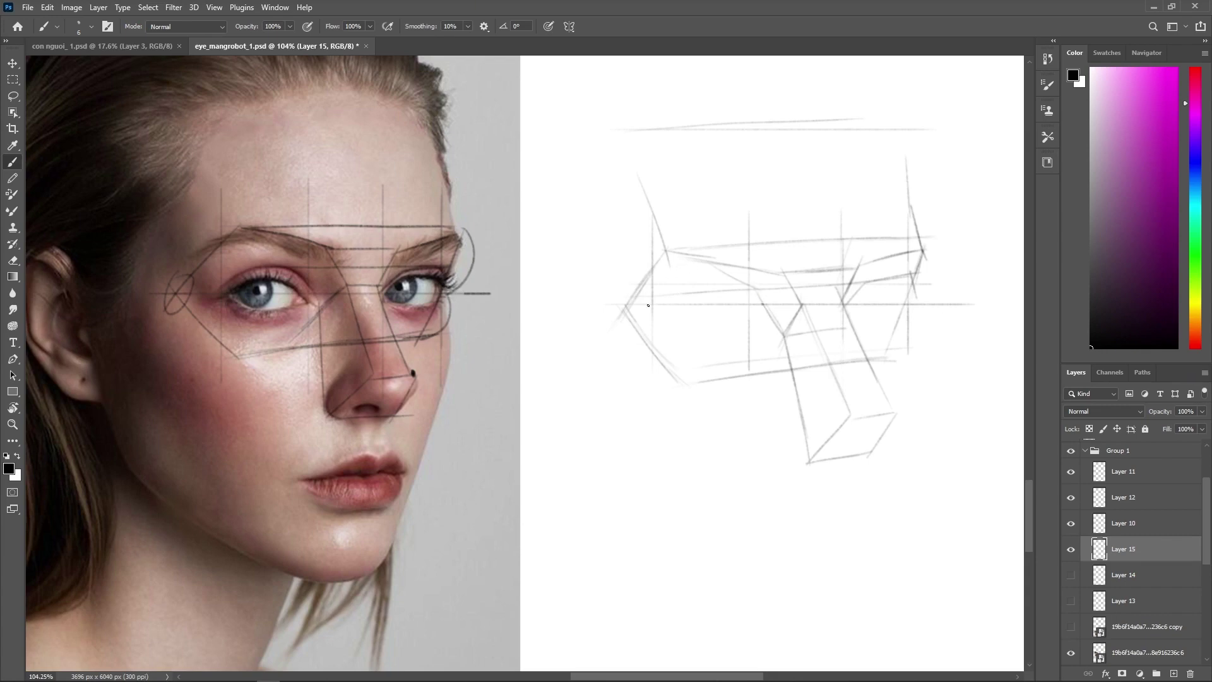
Rework the near outer brow and eye corner planes on the canvas and draw the near eye's upper lid edge.
left_click_drag(650, 308, 635, 288)
key("ctrl+z")
mouse_move(636, 297)
left_mouse_down()
mouse_move(651, 317)
mouse_move(625, 320)
mouse_move(662, 243)
left_mouse_up()
key("ctrl+z")
key("e")
left_click_drag(618, 303, 653, 311)
key("ctrl+z")
left_click_drag(649, 253, 684, 244)
left_click_drag(744, 289, 774, 319)
key("ctrl+z")
key("ctrl+z")
left_click_drag(694, 291, 755, 292)
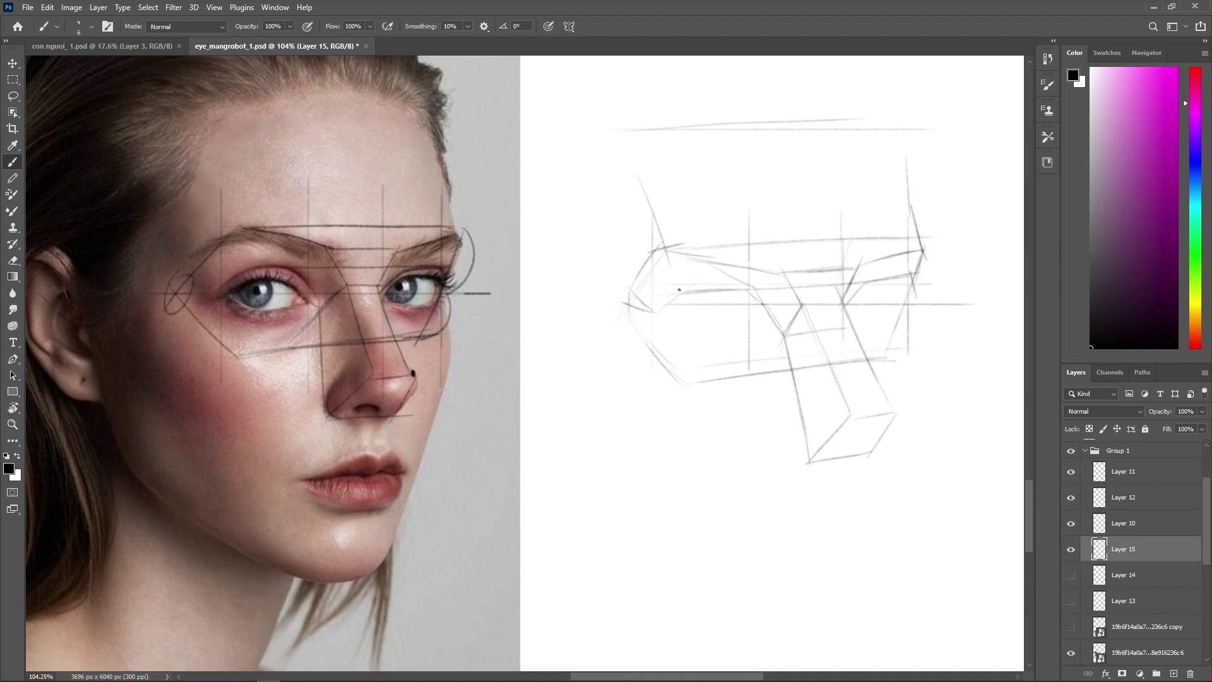
Darken the near eye's inner slanted edge on the canvas and add the lower lid edges of the near and far eyes.
mouse_move(653, 324)
left_mouse_down()
mouse_move(685, 290)
mouse_move(646, 322)
left_mouse_up()
key("ctrl+z")
left_click_drag(747, 290, 777, 321)
mouse_move(655, 314)
left_mouse_down()
mouse_move(699, 331)
mouse_move(758, 320)
left_mouse_up()
key("ctrl+z")
left_click_drag(841, 311, 881, 310)
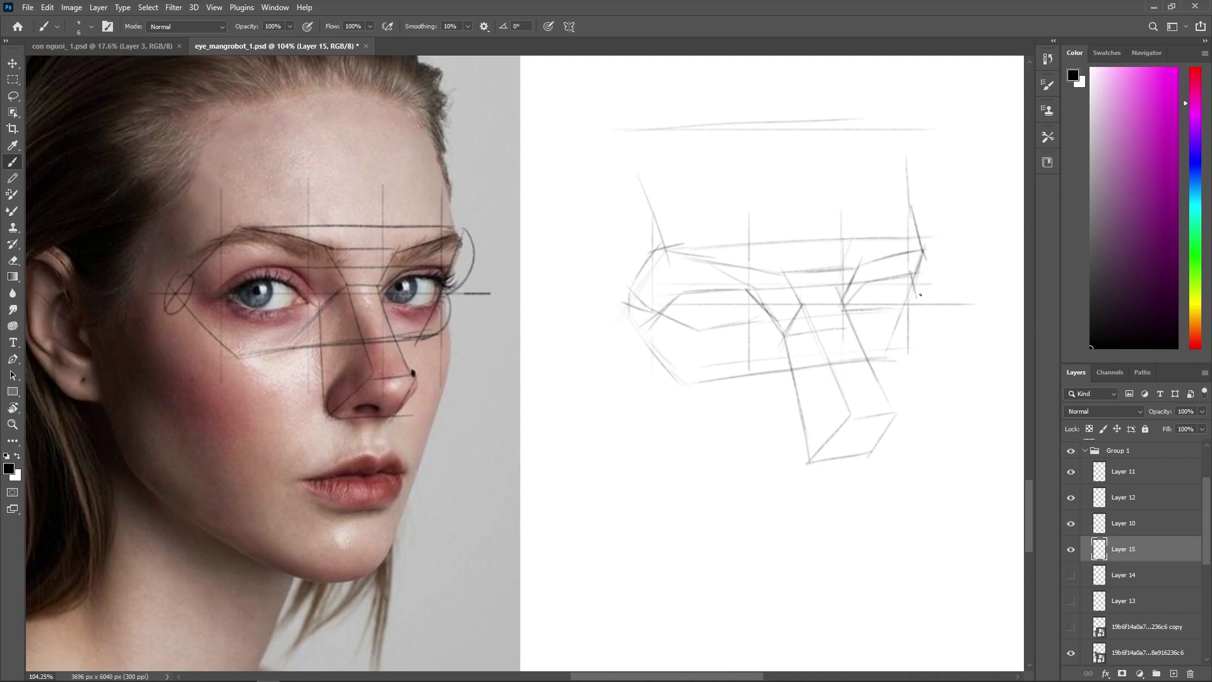
Draw the far eye's outer corner on the canvas and refine its lid edges, checking the corner against the photo.
left_click_drag(919, 283, 899, 314)
mouse_move(915, 281)
left_mouse_down()
mouse_move(896, 319)
mouse_move(879, 319)
left_mouse_up()
scroll(458, 257, "up", 3)
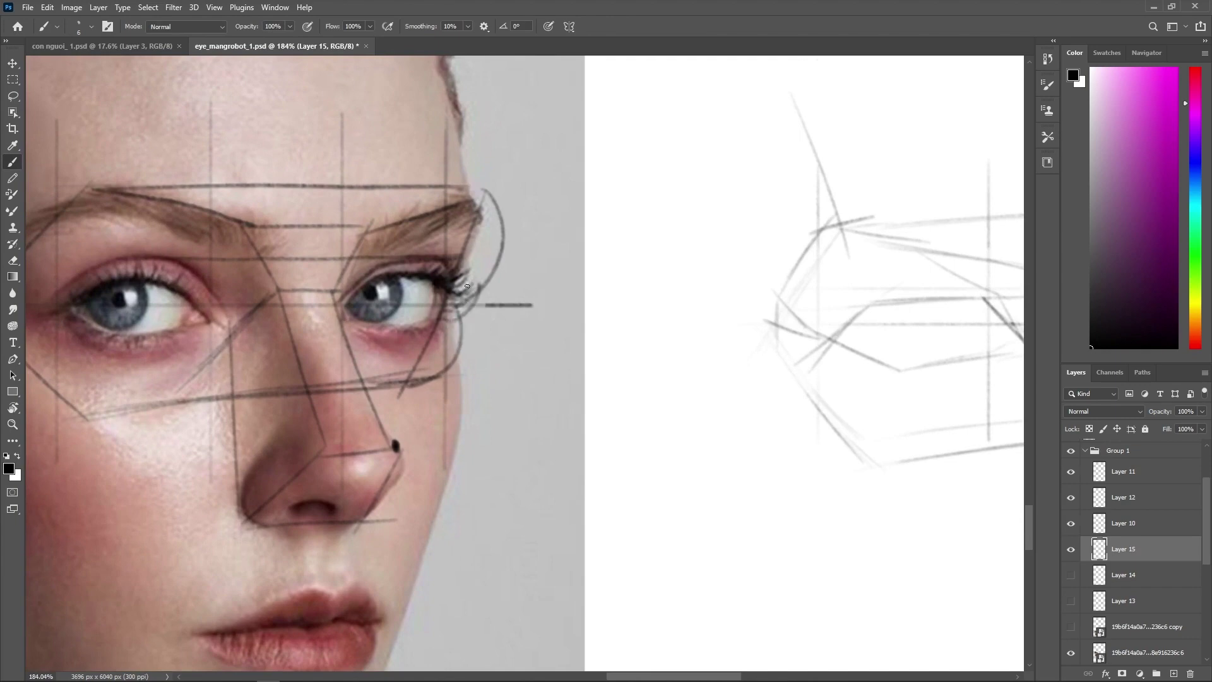
left_click_drag(436, 284, 366, 313)
key("ctrl+z")
left_click_drag(533, 282, 513, 274)
scroll(513, 273, "down", 2)
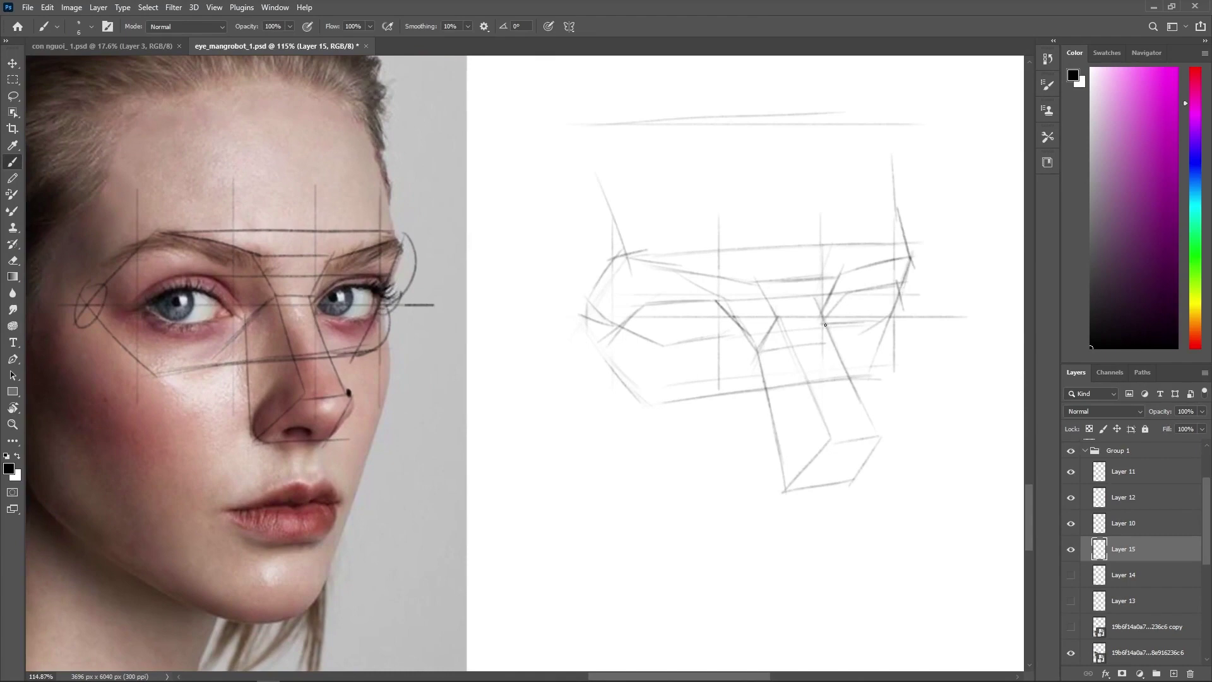
left_click_drag(825, 324, 896, 295)
Erase the near eye's dark inner slanted edge on the canvas and rework the inner corner with lighter strokes.
left_click_drag(719, 300, 739, 331)
left_click_drag(923, 370, 878, 354)
mouse_move(857, 419)
left_mouse_down()
mouse_move(826, 403)
mouse_move(847, 387)
mouse_move(861, 397)
mouse_move(863, 369)
mouse_move(854, 412)
left_mouse_up()
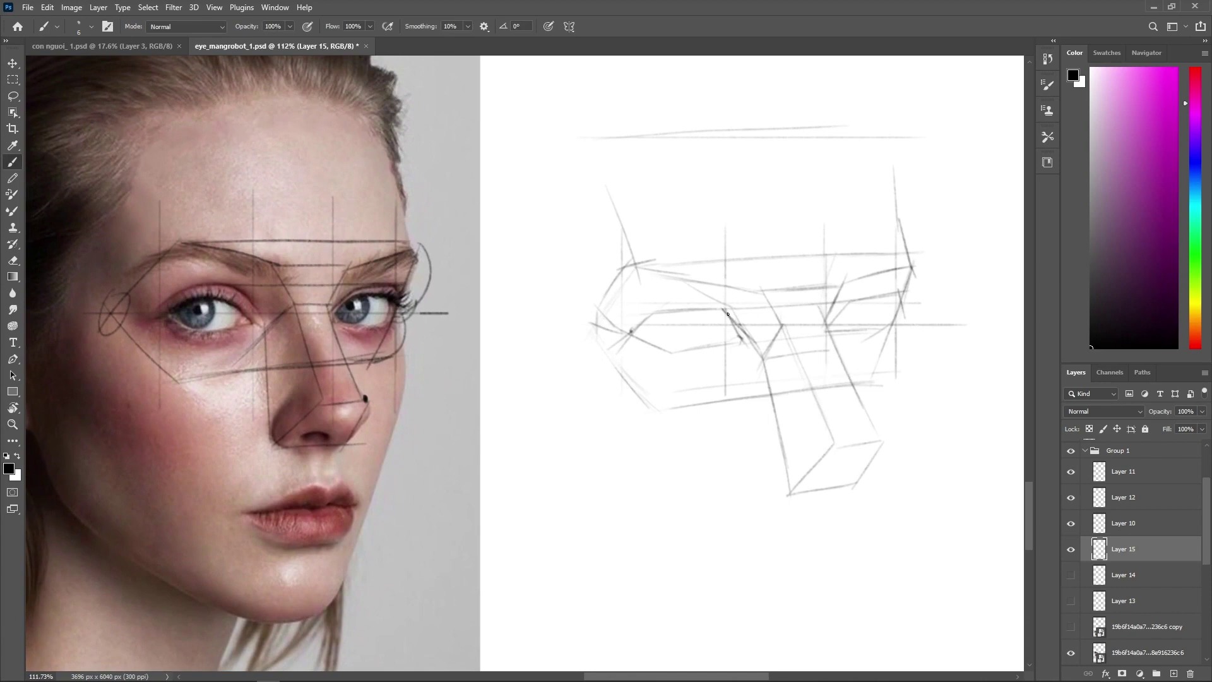
left_click_drag(720, 307, 735, 340)
key("ctrl+z")
key("e")
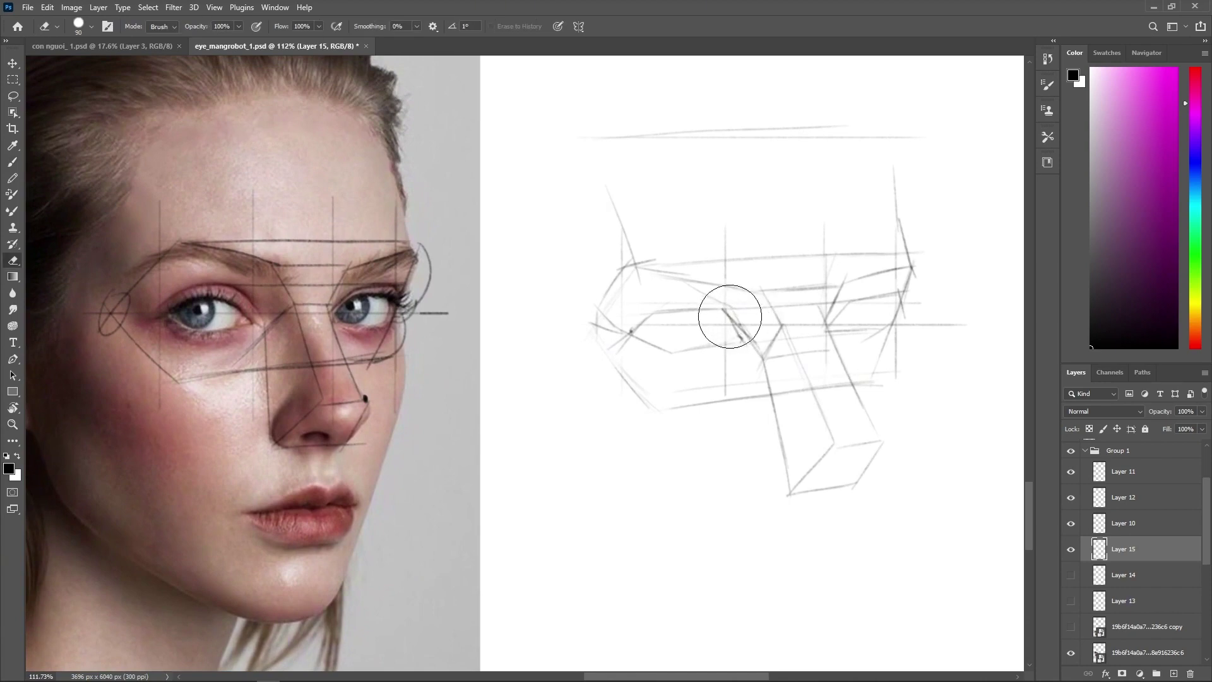
mouse_move(730, 316)
left_mouse_down()
mouse_move(739, 292)
mouse_move(726, 288)
mouse_move(731, 334)
mouse_move(755, 348)
left_mouse_up()
key("b")
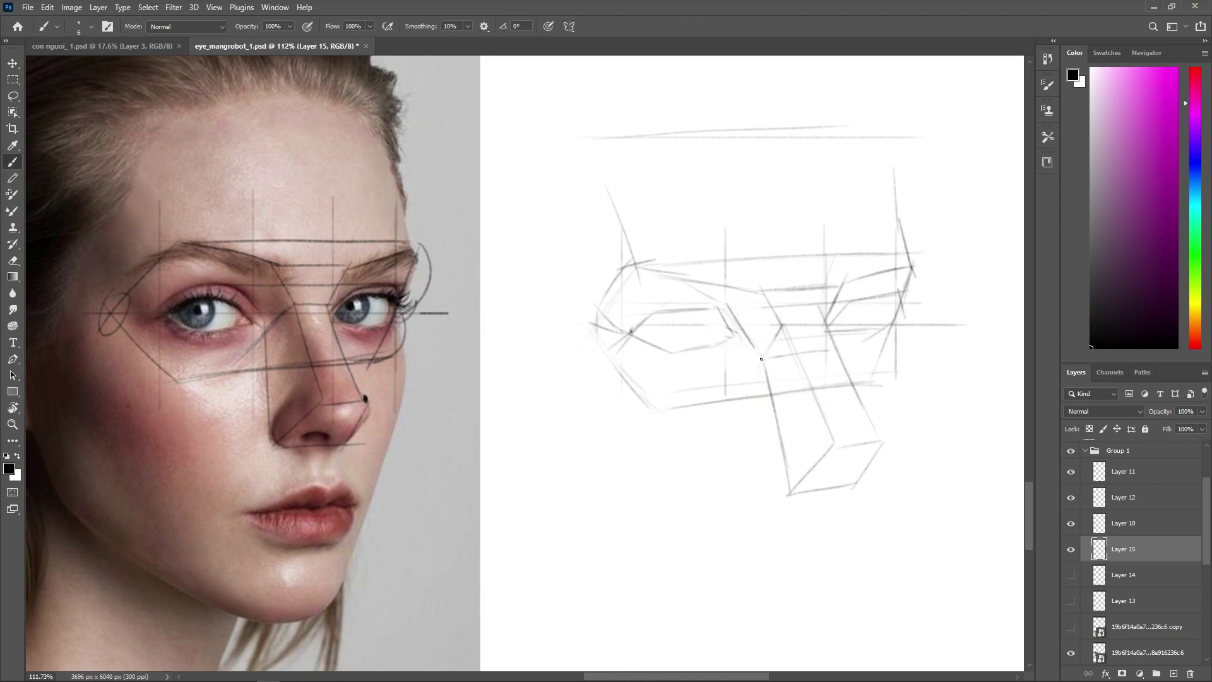
key("ctrl+z")
mouse_move(728, 307)
left_mouse_down()
mouse_move(757, 372)
mouse_move(738, 335)
left_mouse_up()
key("ctrl+z")
Draw the near brow's lower edge curving down into the inner eye socket, and reinforce the eye's outer corner.
left_click_drag(625, 280, 690, 286)
mouse_move(634, 265)
left_mouse_down()
mouse_move(593, 301)
mouse_move(635, 283)
mouse_move(775, 307)
left_mouse_up()
mouse_move(702, 289)
left_mouse_down()
mouse_move(736, 323)
mouse_move(722, 303)
mouse_move(739, 314)
mouse_move(733, 294)
mouse_move(717, 291)
mouse_move(743, 326)
left_mouse_up()
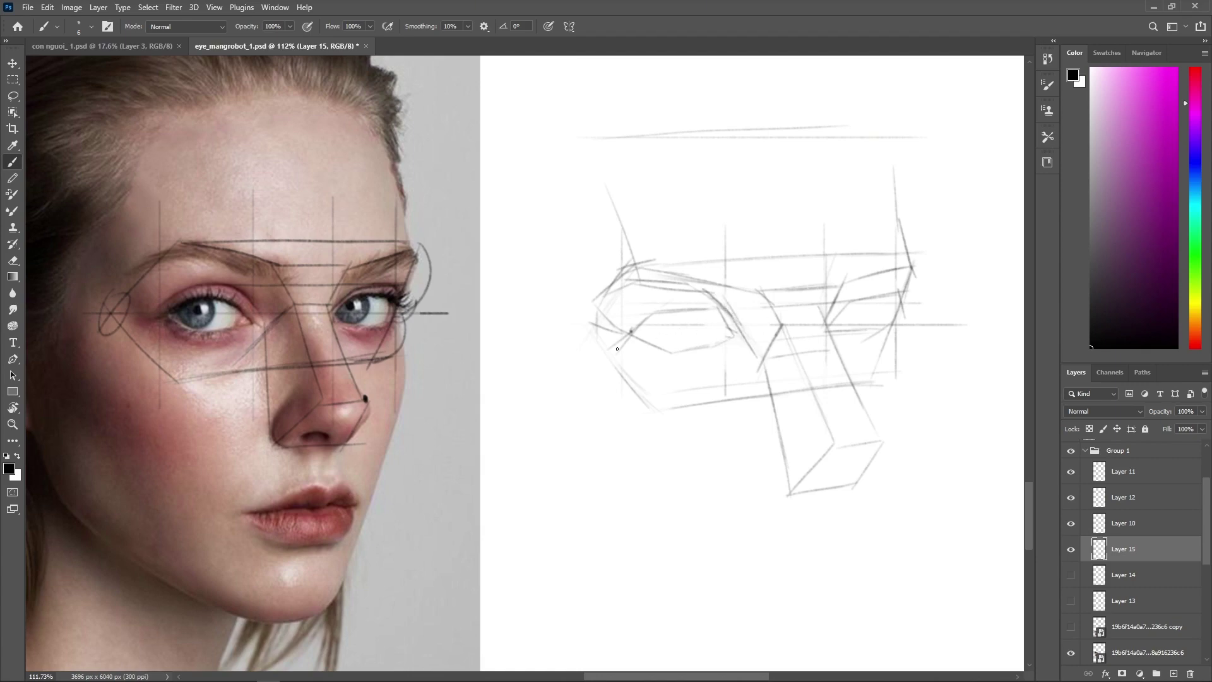
left_click_drag(640, 319, 615, 350)
key("ctrl+space")
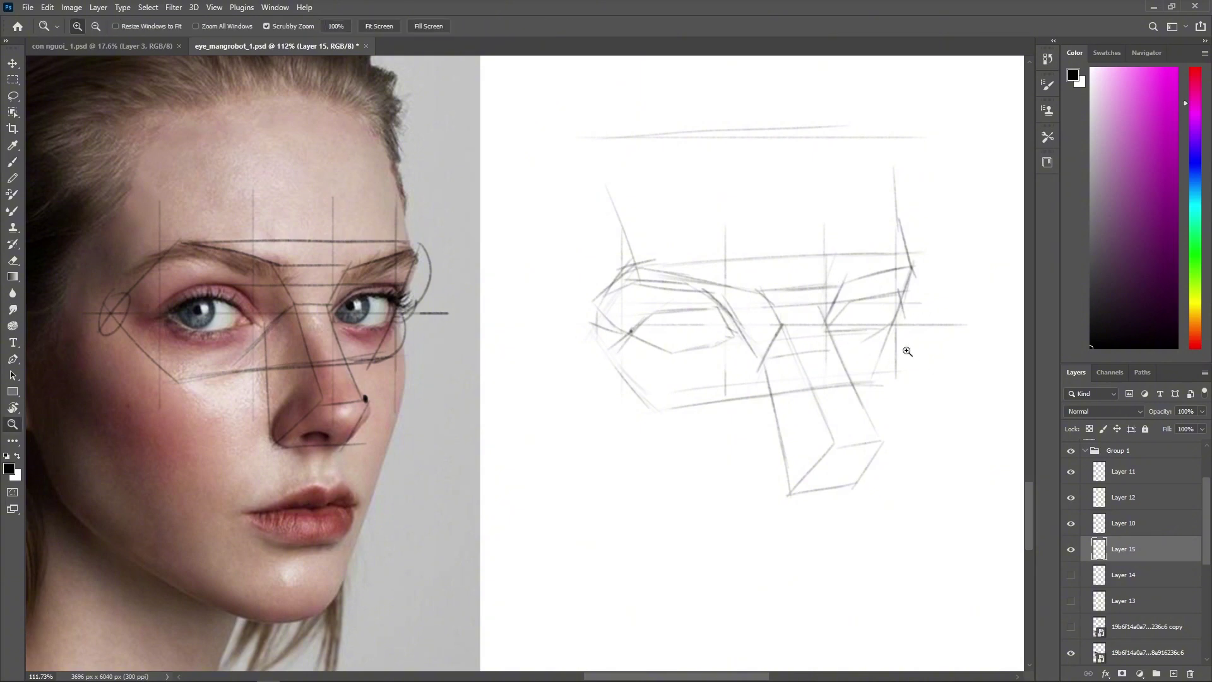
mouse_move(909, 349)
left_mouse_down()
mouse_move(874, 327)
mouse_move(896, 337)
left_mouse_up()
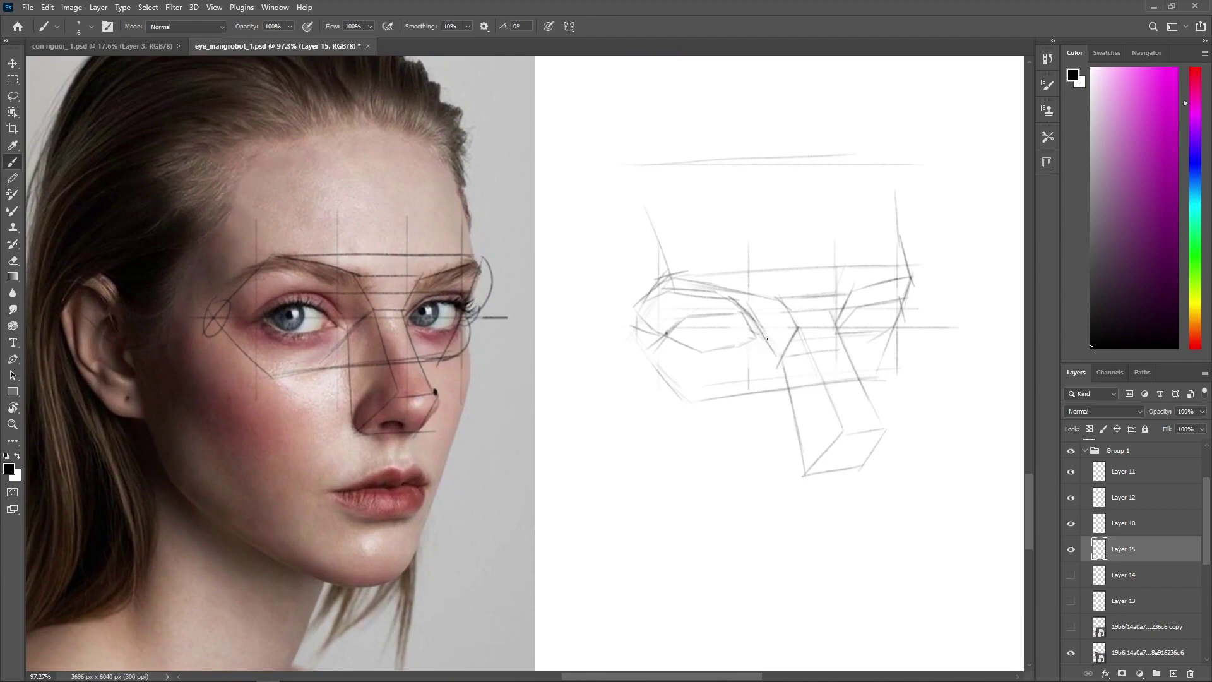
Sketch the lower socket planes under both eyes and fade the near eye's inner socket lines.
mouse_move(767, 339)
left_mouse_down()
mouse_move(733, 379)
mouse_move(685, 394)
mouse_move(669, 385)
mouse_move(753, 383)
mouse_move(697, 386)
left_mouse_up()
left_click_drag(875, 376, 898, 333)
left_click_drag(757, 307, 773, 352)
key("e")
mouse_move(737, 308)
left_mouse_down()
mouse_move(777, 366)
mouse_move(842, 351)
mouse_move(795, 428)
left_mouse_up()
key("b")
key("ctrl+z")
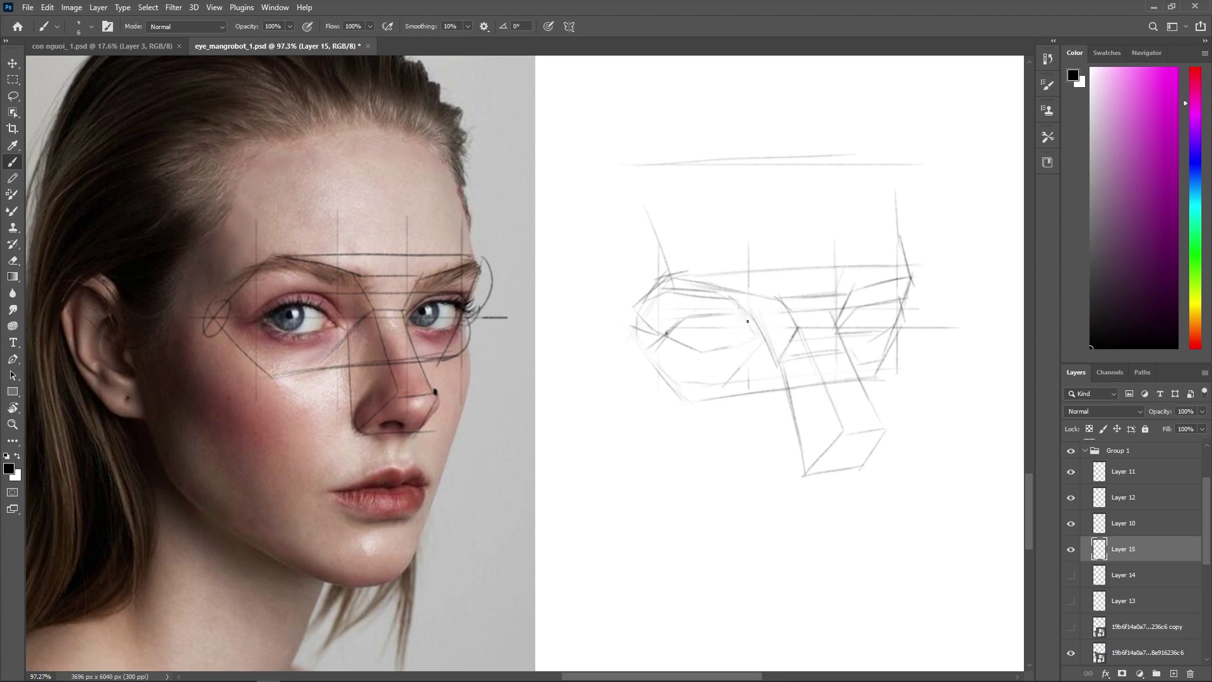
Redraw the near eye socket's inner edge below the brow and darken its outer edge.
mouse_move(740, 309)
left_mouse_down()
mouse_move(712, 315)
mouse_move(735, 348)
left_mouse_up()
mouse_move(964, 345)
left_mouse_down()
mouse_move(931, 349)
mouse_move(951, 349)
left_mouse_up()
mouse_move(896, 345)
left_mouse_down()
mouse_move(841, 360)
mouse_move(846, 347)
mouse_move(828, 333)
left_mouse_up()
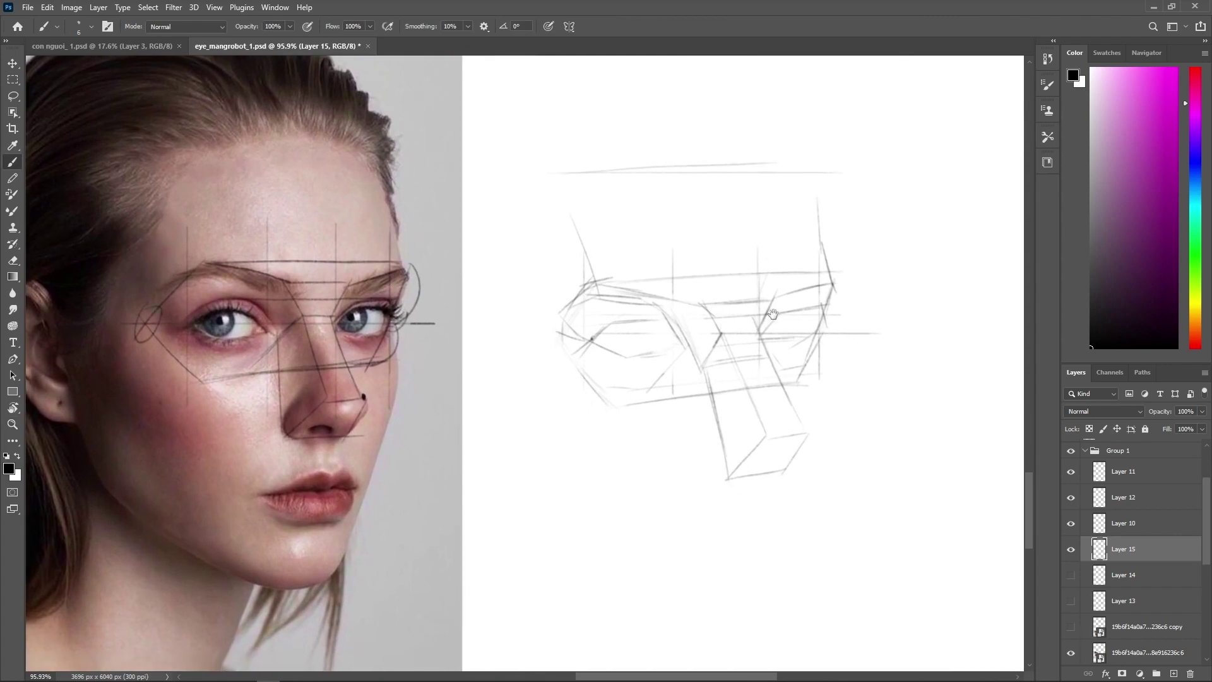
mouse_move(704, 303)
left_mouse_down()
mouse_move(721, 321)
mouse_move(713, 297)
mouse_move(697, 338)
mouse_move(674, 316)
mouse_move(700, 359)
left_mouse_up()
key("ctrl+z")
mouse_move(669, 313)
left_mouse_down()
mouse_move(701, 361)
mouse_move(676, 305)
mouse_move(647, 293)
mouse_move(688, 347)
left_mouse_up()
key("ctrl+z")
left_click_drag(645, 301, 669, 310)
mouse_move(574, 298)
left_mouse_down()
mouse_move(557, 333)
mouse_move(578, 347)
left_mouse_up()
Rework the near eye's upper lid line and draw its slope down to the inner corner.
left_click_drag(587, 343, 616, 318)
key("ctrl+z")
left_click_drag(610, 331, 650, 328)
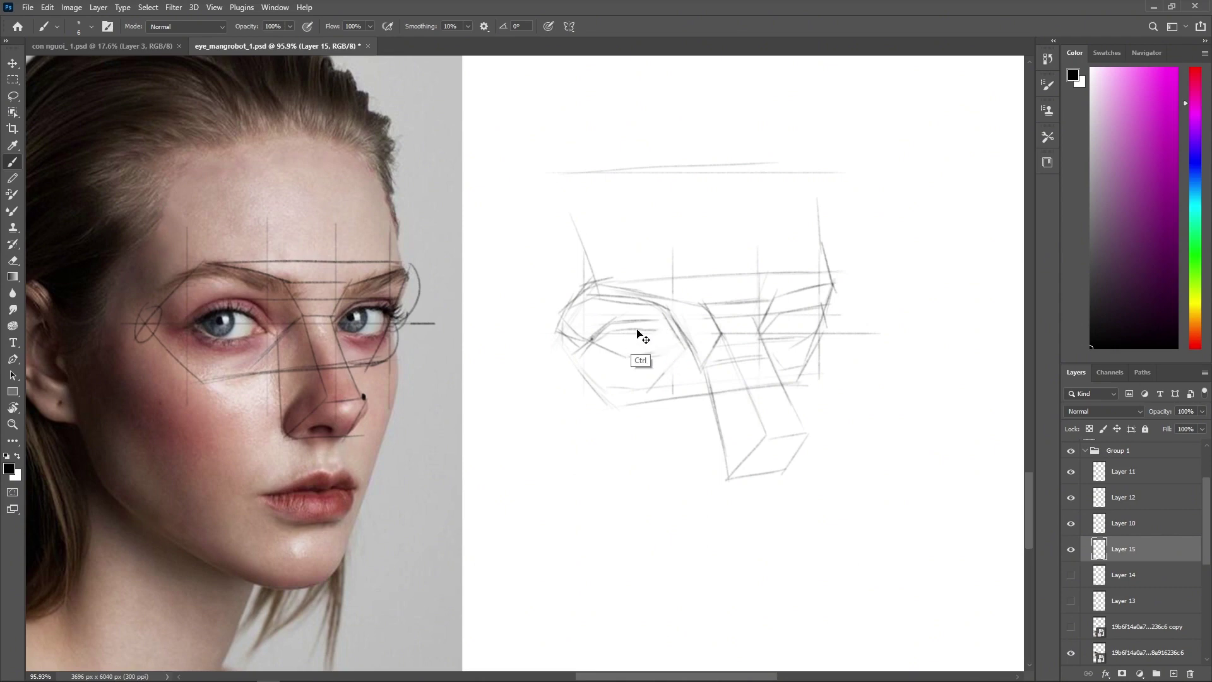
mouse_move(611, 330)
left_mouse_down()
mouse_move(662, 333)
mouse_move(610, 332)
mouse_move(680, 326)
mouse_move(697, 300)
mouse_move(658, 328)
mouse_move(679, 349)
mouse_move(656, 319)
mouse_move(687, 343)
left_mouse_up()
key("ctrl+z")
key("ctrl+z")
key("ctrl+z")
left_click_drag(661, 328, 678, 351)
Draw the near eye's outer corner and lower lid edge, with a light line for the lower socket fold.
left_click_drag(604, 336, 586, 348)
left_click_drag(593, 343, 618, 358)
left_click_drag(633, 358, 659, 355)
mouse_move(680, 352)
left_mouse_down()
mouse_move(639, 376)
mouse_move(662, 362)
mouse_move(591, 363)
mouse_move(597, 352)
mouse_move(618, 371)
left_mouse_up()
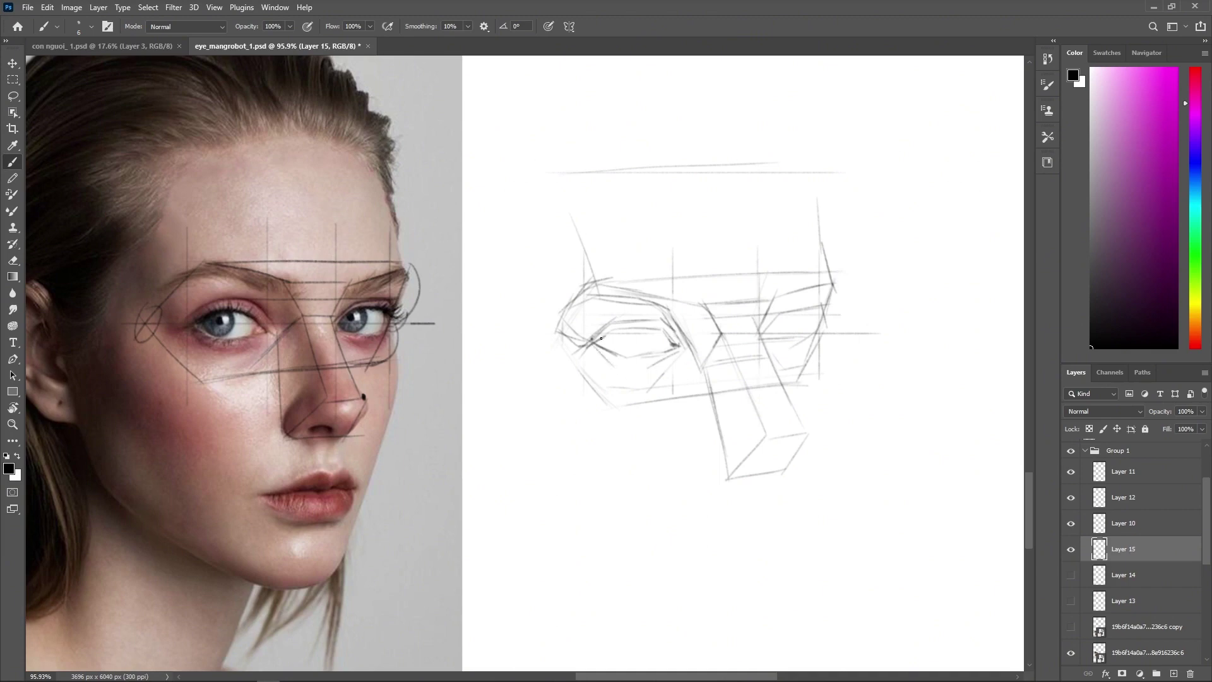
key("ctrl+z")
mouse_move(603, 335)
left_mouse_down()
mouse_move(609, 354)
mouse_move(639, 351)
left_mouse_up()
Draw the far eye's upper lid and outer edge, and reinforce the near eye's outer upper lid.
left_click_drag(781, 321, 826, 314)
left_click_drag(820, 318, 801, 347)
key("ctrl+z")
left_click_drag(588, 345, 621, 327)
mouse_move(763, 346)
left_mouse_down()
mouse_move(807, 341)
mouse_move(791, 343)
mouse_move(790, 306)
mouse_move(769, 333)
mouse_move(776, 314)
mouse_move(809, 306)
left_mouse_up()
left_click_drag(770, 326, 775, 341)
key("ctrl+z")
Refine the far eye's iris edge and lower lid line on the canvas.
left_click_drag(806, 318, 795, 341)
key("ctrl+z")
key("ctrl+z")
key("ctrl+z")
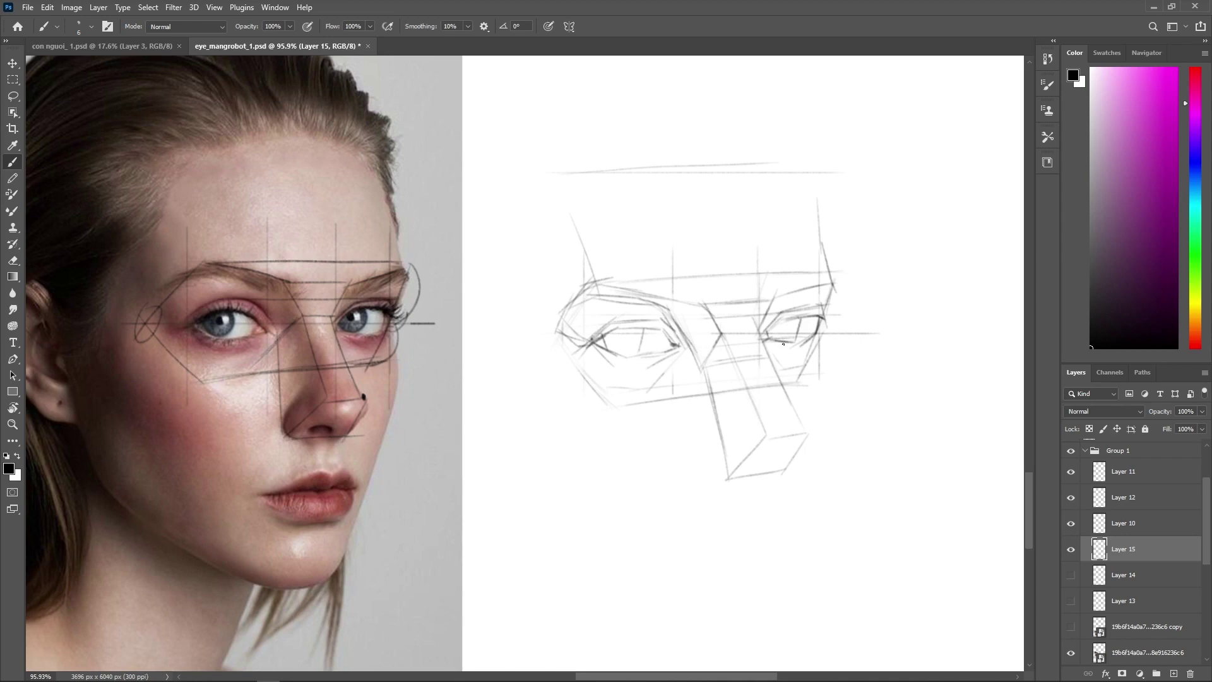
left_click_drag(769, 344, 786, 347)
key("ctrl+z")
Lighten the construction lines of the eyes, brows and nose on the canvas with the Eraser.
key("e")
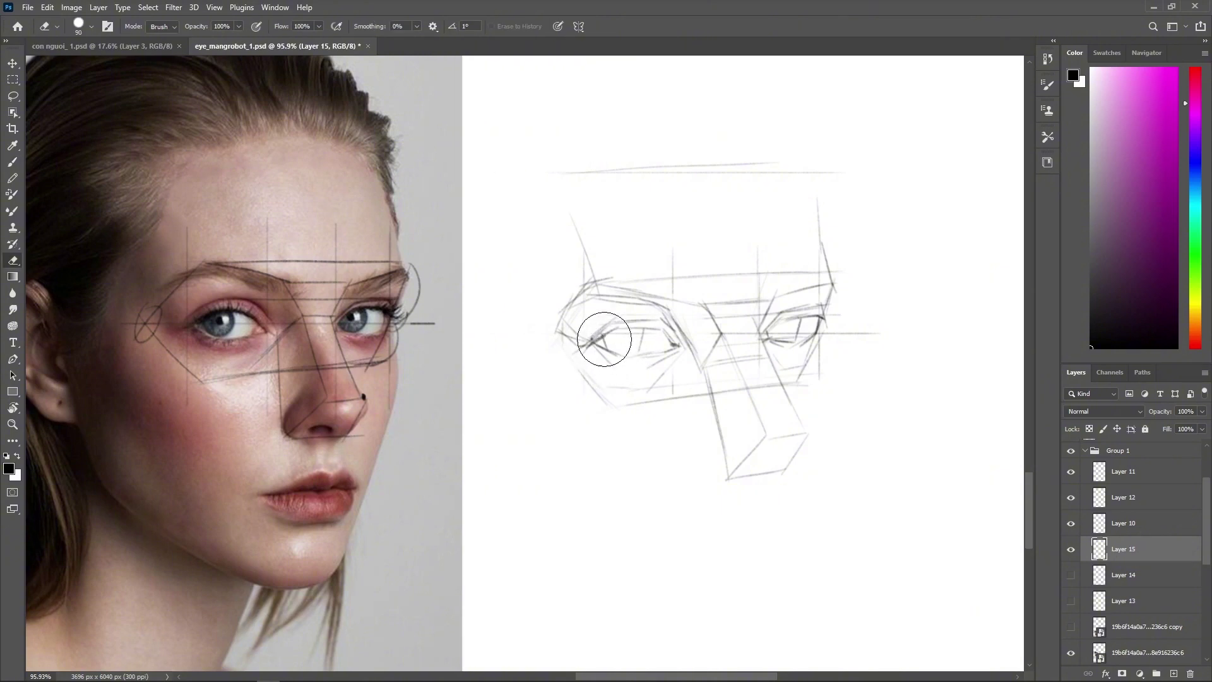
mouse_move(605, 380)
left_mouse_down()
mouse_move(590, 301)
mouse_move(612, 368)
mouse_move(665, 314)
left_mouse_up()
mouse_move(770, 298)
left_mouse_down()
mouse_move(779, 357)
mouse_move(800, 336)
left_mouse_up()
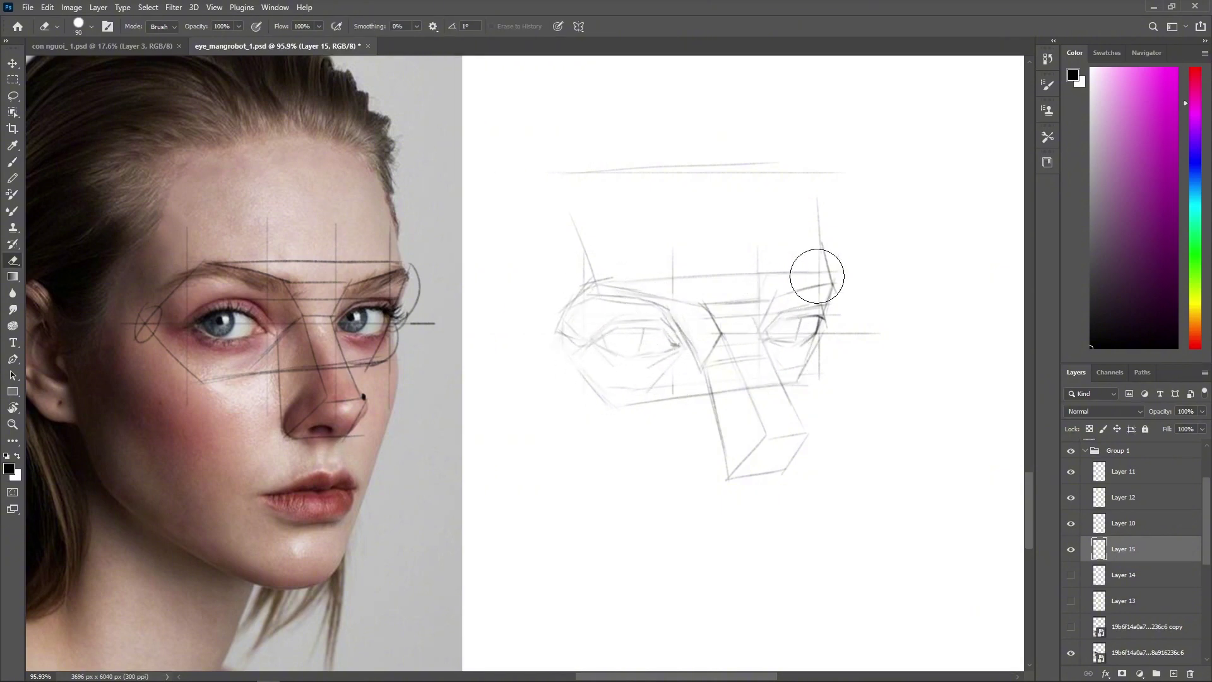
left_click_drag(815, 273, 808, 358)
mouse_move(714, 367)
left_mouse_down()
mouse_move(709, 330)
mouse_move(769, 284)
mouse_move(736, 446)
mouse_move(765, 424)
mouse_move(739, 352)
mouse_move(726, 398)
left_mouse_up()
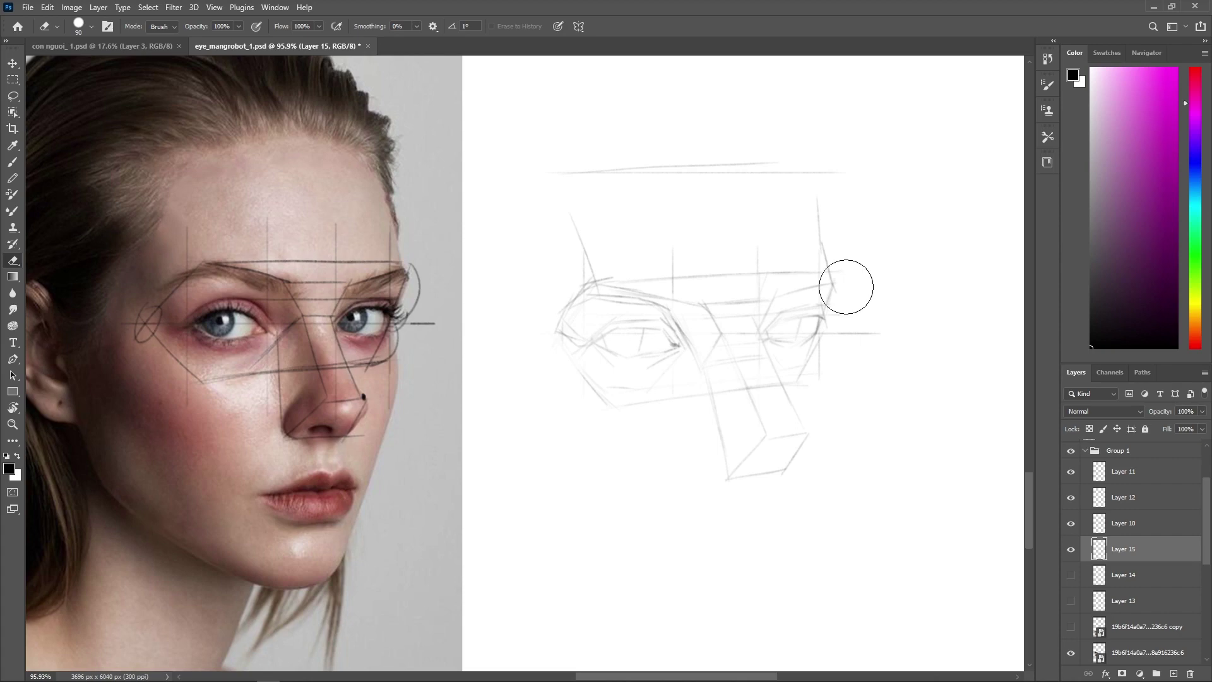
key("b")
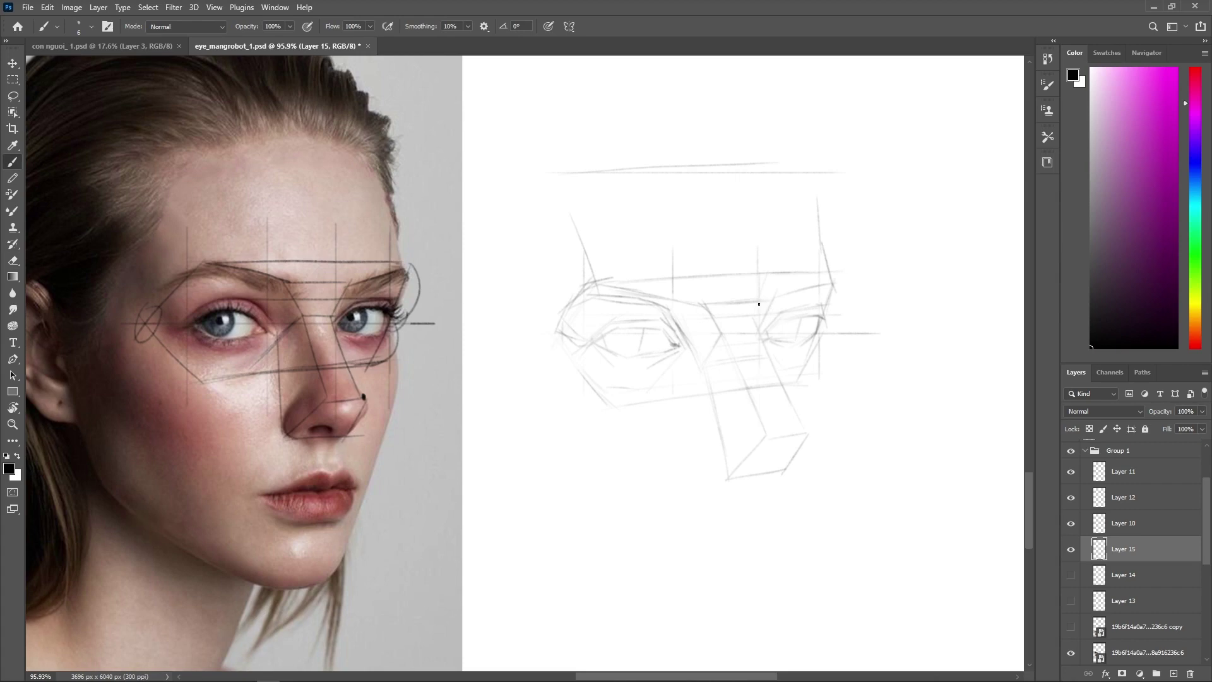
Fade the guidelines over the portrait photo with a larger Eraser and save the file.
key("e")
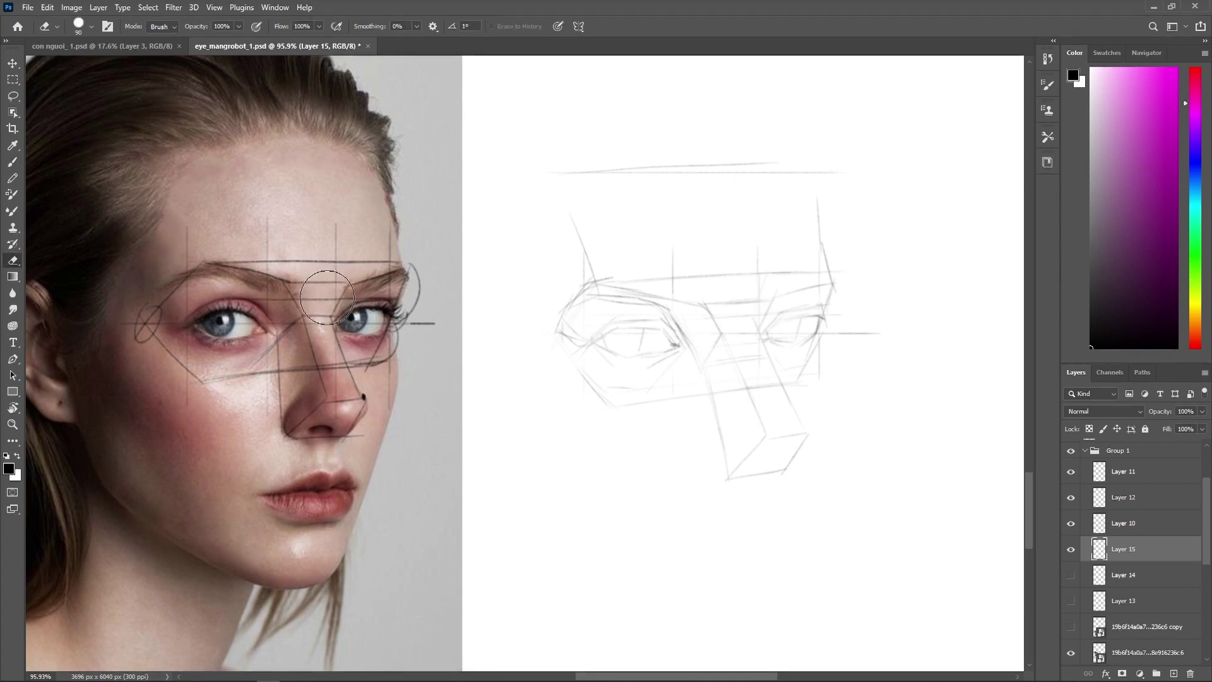
mouse_move(339, 299)
left_mouse_down()
mouse_move(357, 372)
mouse_move(342, 317)
mouse_move(238, 348)
mouse_move(205, 282)
mouse_move(275, 313)
left_mouse_up()
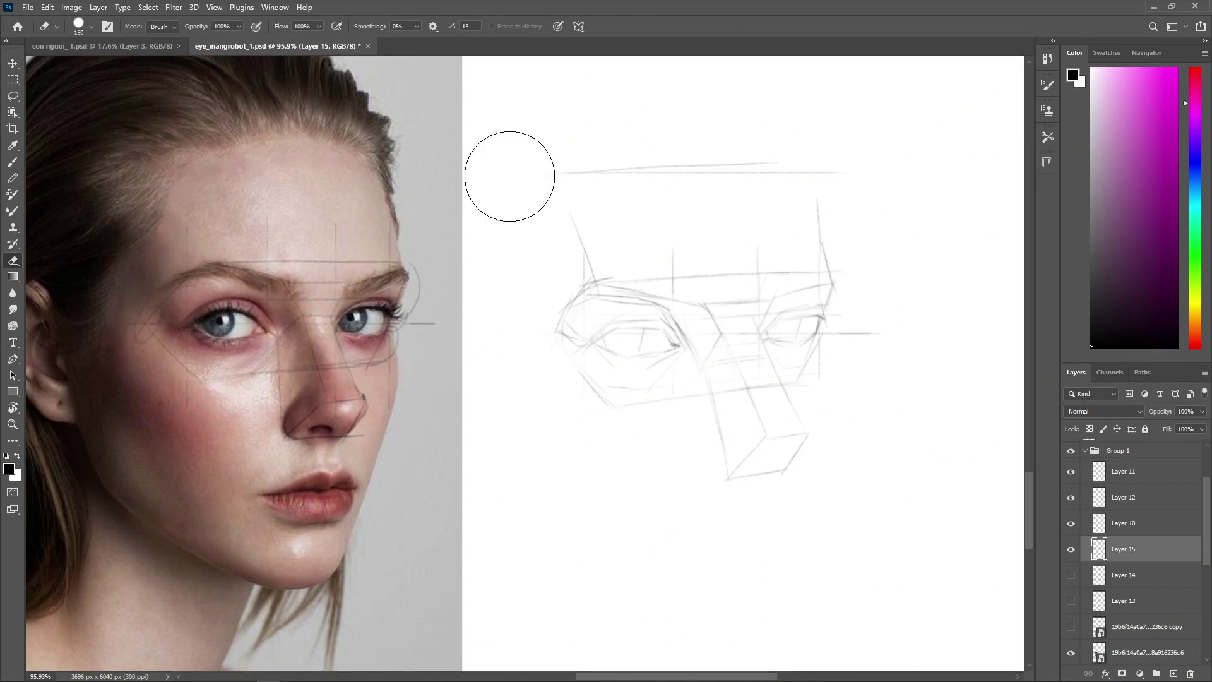
key("b")
key("ctrl+s")
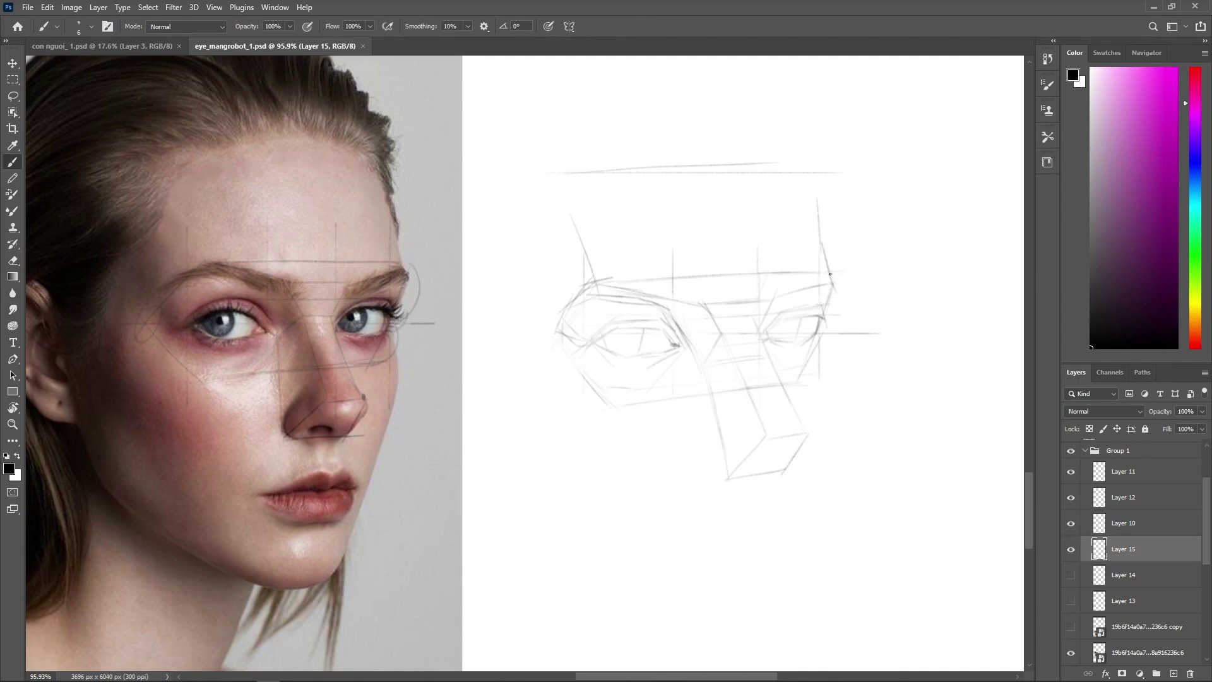
Redraw the far brow's outer contour and darken the far eye's upper lid, crease and outer corner.
left_click_drag(831, 275, 839, 287)
left_click_drag(835, 291, 825, 314)
key("ctrl+z")
mouse_move(776, 321)
left_mouse_down()
mouse_move(836, 307)
mouse_move(803, 311)
mouse_move(828, 314)
mouse_move(758, 341)
mouse_move(785, 293)
mouse_move(832, 283)
left_mouse_up()
key("ctrl+z")
key("ctrl+z")
left_click_drag(808, 316, 792, 319)
left_click_drag(816, 321, 816, 334)
left_click_drag(820, 320, 820, 327)
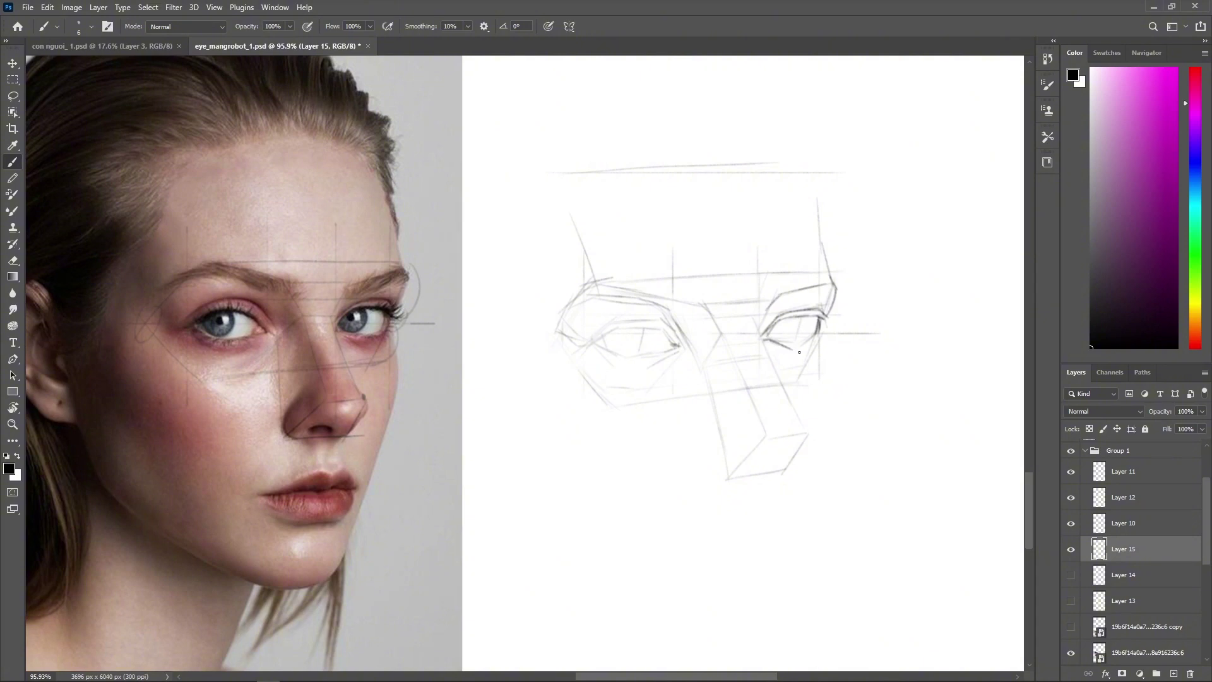
Define the far eye's lower lid, inner corner and iris edge with darker strokes.
key("z")
key("b")
left_click_drag(770, 340, 814, 336)
key("ctrl+z")
left_click_drag(774, 332, 768, 336)
left_click_drag(802, 319, 799, 334)
Draw the nose contour from the far eye's inner corner down the bridge and around the rounded tip.
left_click_drag(762, 313, 763, 334)
mouse_move(763, 325)
left_mouse_down()
mouse_move(807, 433)
mouse_move(783, 469)
left_mouse_up()
mouse_move(757, 418)
left_mouse_down()
mouse_move(781, 441)
mouse_move(731, 461)
mouse_move(725, 432)
mouse_move(726, 471)
mouse_move(765, 465)
mouse_move(805, 427)
left_mouse_up()
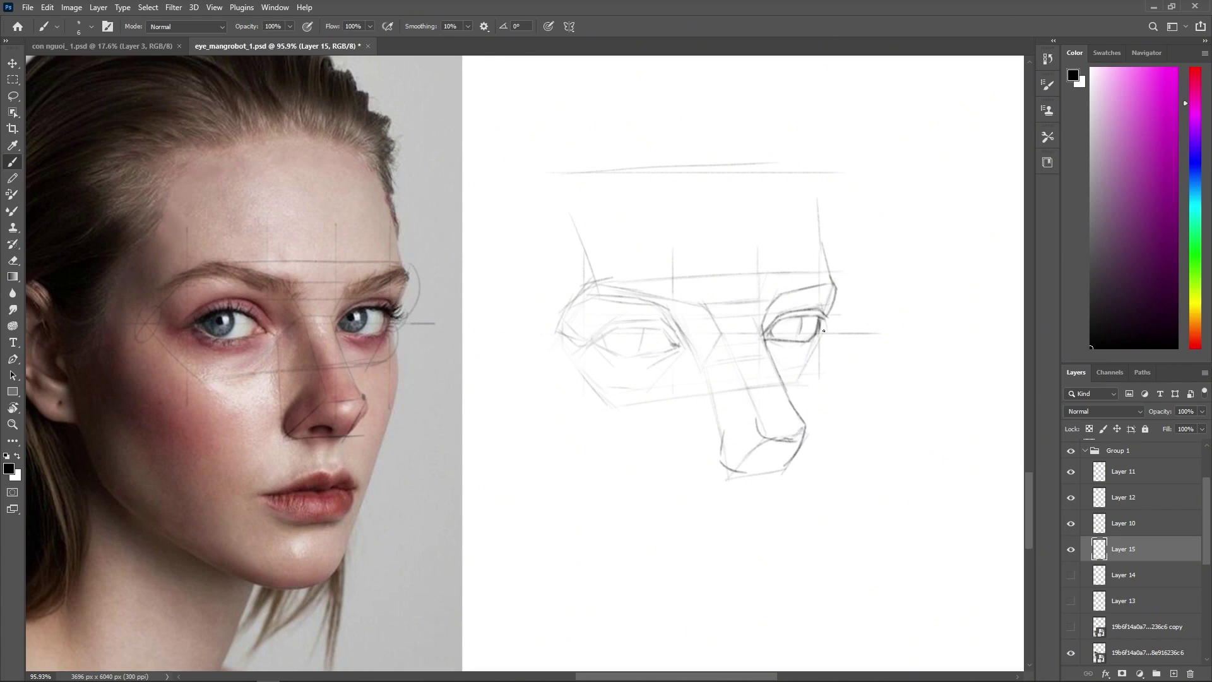
Trace the cheek contour below the far eye on the photo and repeat it on the canvas.
key("ctrl+space")
left_click_drag(837, 326, 859, 335)
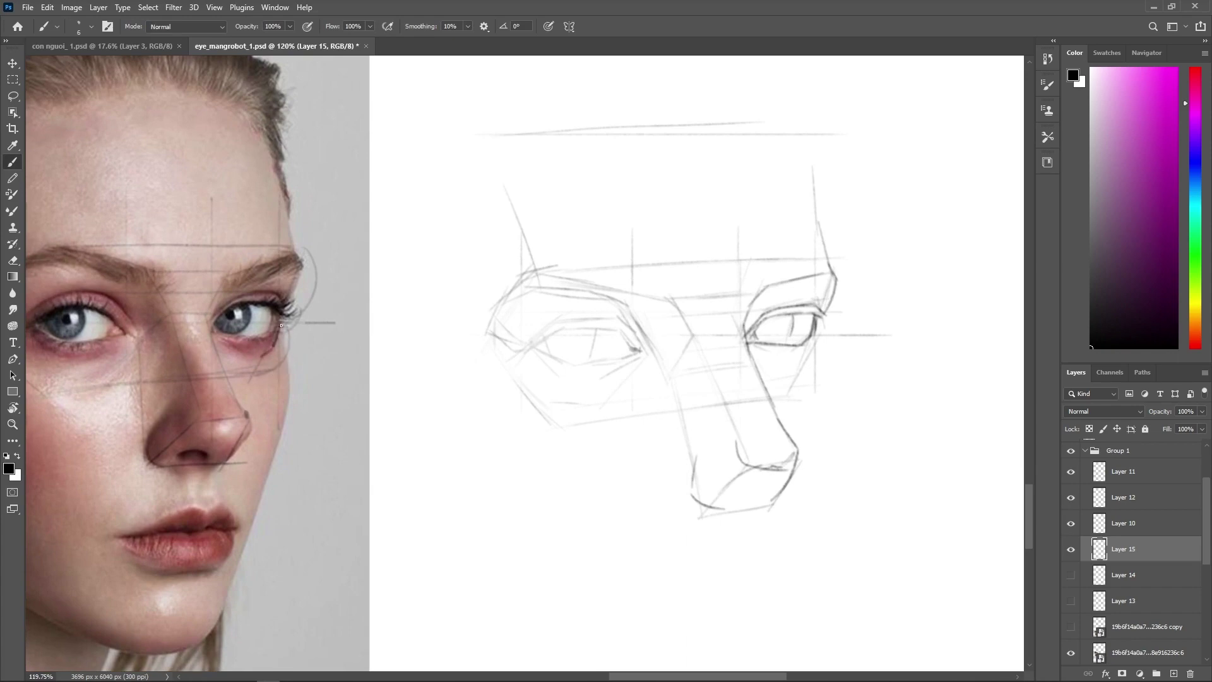
left_click_drag(282, 325, 283, 411)
mouse_move(820, 330)
left_mouse_down()
mouse_move(797, 373)
mouse_move(808, 356)
mouse_move(783, 350)
mouse_move(796, 360)
mouse_move(780, 365)
mouse_move(809, 355)
mouse_move(752, 348)
mouse_move(786, 361)
left_mouse_up()
mouse_move(819, 340)
left_mouse_down()
mouse_move(827, 374)
mouse_move(826, 358)
mouse_move(812, 417)
left_mouse_up()
mouse_move(819, 334)
left_mouse_down()
mouse_move(827, 372)
mouse_move(813, 401)
left_mouse_up()
left_click_drag(818, 320, 820, 330)
Clean up and rework the cheek contour beside the far eye's outer corner.
key("e")
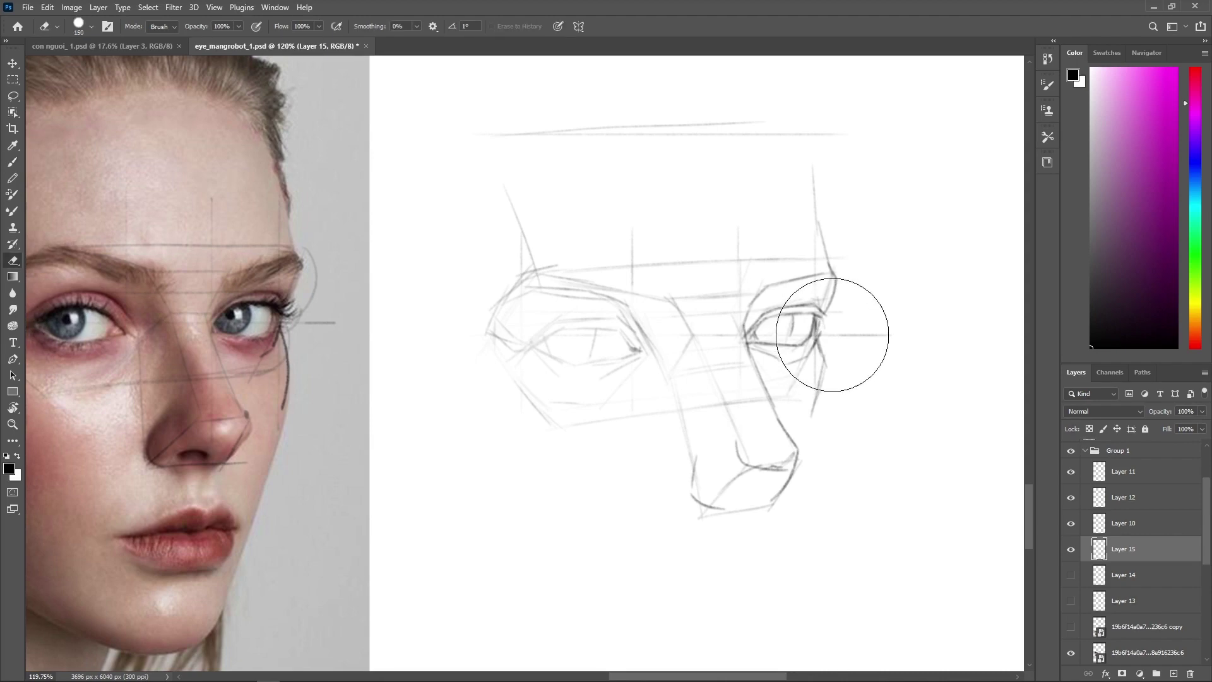
mouse_move(831, 347)
left_mouse_down()
mouse_move(821, 331)
mouse_move(809, 354)
mouse_move(827, 371)
mouse_move(830, 335)
mouse_move(838, 342)
left_mouse_up()
key("b")
key("ctrl+z")
key("ctrl+z")
key("ctrl+z")
key("ctrl+z")
key("z")
key("b")
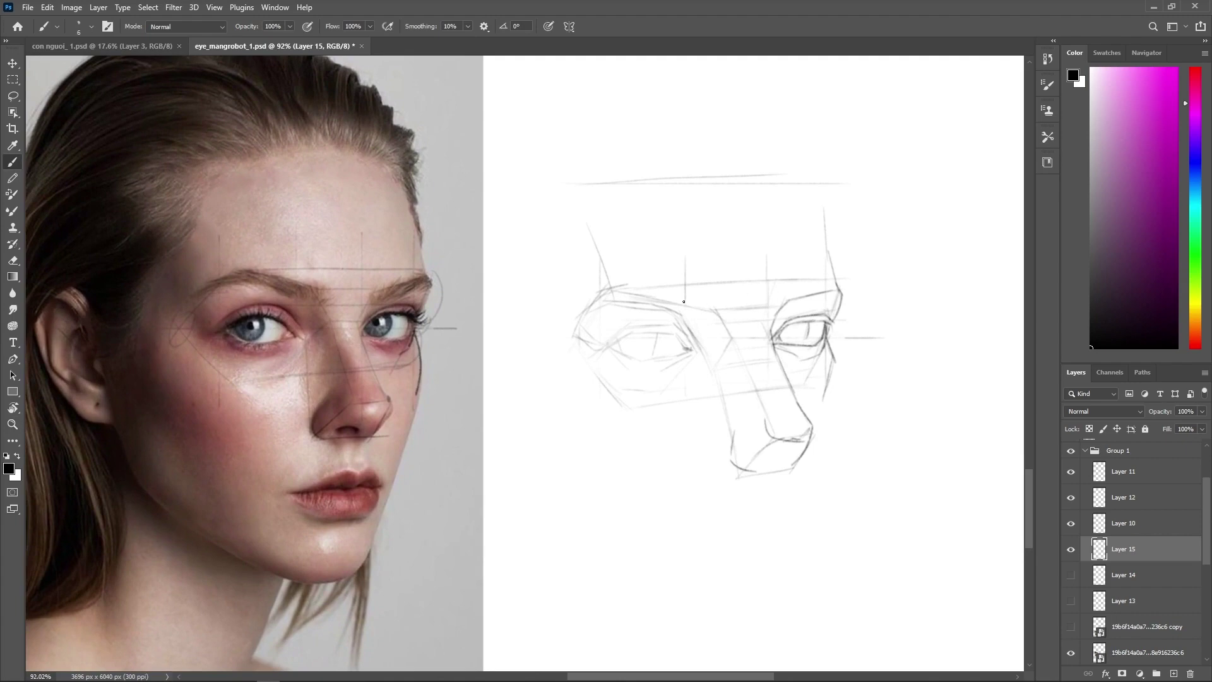
Strengthen the near brow's upper contour from its outer corner to the inner end above the nose bridge.
left_click_drag(717, 300, 722, 324)
left_click_drag(638, 284, 709, 299)
mouse_move(579, 311)
left_mouse_down()
mouse_move(629, 279)
mouse_move(605, 278)
mouse_move(685, 302)
left_mouse_up()
left_click_drag(614, 282, 689, 298)
key("ctrl+space")
left_click_drag(706, 327, 702, 325)
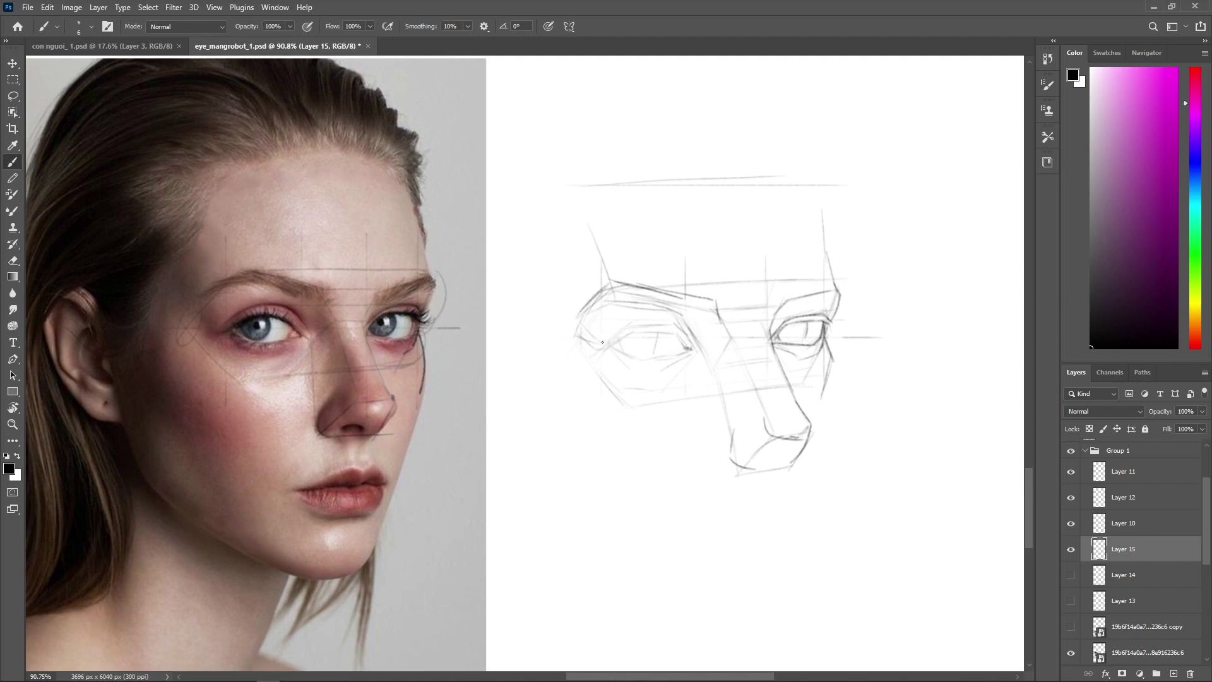
mouse_move(611, 348)
left_mouse_down()
mouse_move(644, 327)
mouse_move(628, 333)
mouse_move(685, 336)
mouse_move(634, 329)
mouse_move(668, 334)
left_mouse_up()
key("ctrl+z")
left_click_drag(674, 334, 680, 342)
key("ctrl+z")
mouse_move(686, 352)
left_mouse_down()
mouse_move(649, 363)
mouse_move(605, 347)
mouse_move(636, 361)
left_mouse_up()
key("ctrl+z")
key("ctrl+z")
key("ctrl+z")
Redraw the near eye's upper lid and crease, and connect the brows with a line across the nose bridge.
left_click_drag(600, 349, 615, 335)
left_click_drag(636, 321, 671, 323)
mouse_move(683, 327)
left_mouse_down()
mouse_move(704, 368)
mouse_move(772, 326)
mouse_move(719, 355)
left_mouse_up()
key("ctrl+z")
mouse_move(716, 303)
left_mouse_down()
mouse_move(731, 337)
mouse_move(794, 294)
left_mouse_up()
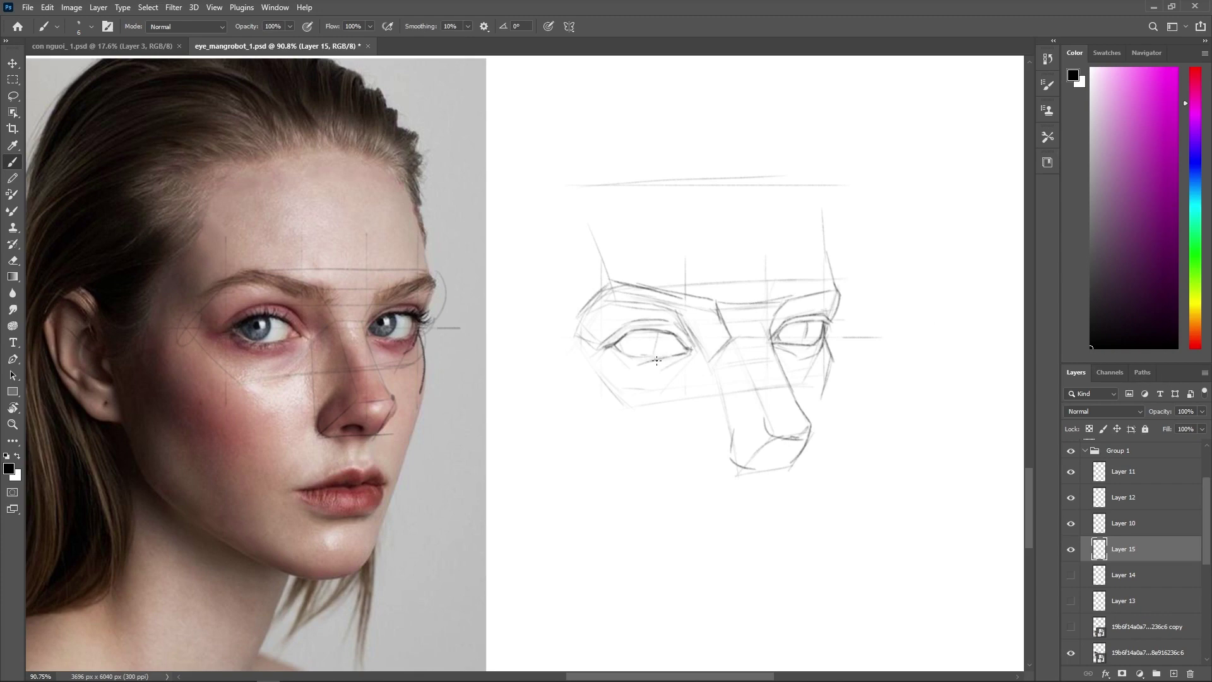
Erase and redraw the near eye's lower lid, and add iris lines in both eyes.
key("e")
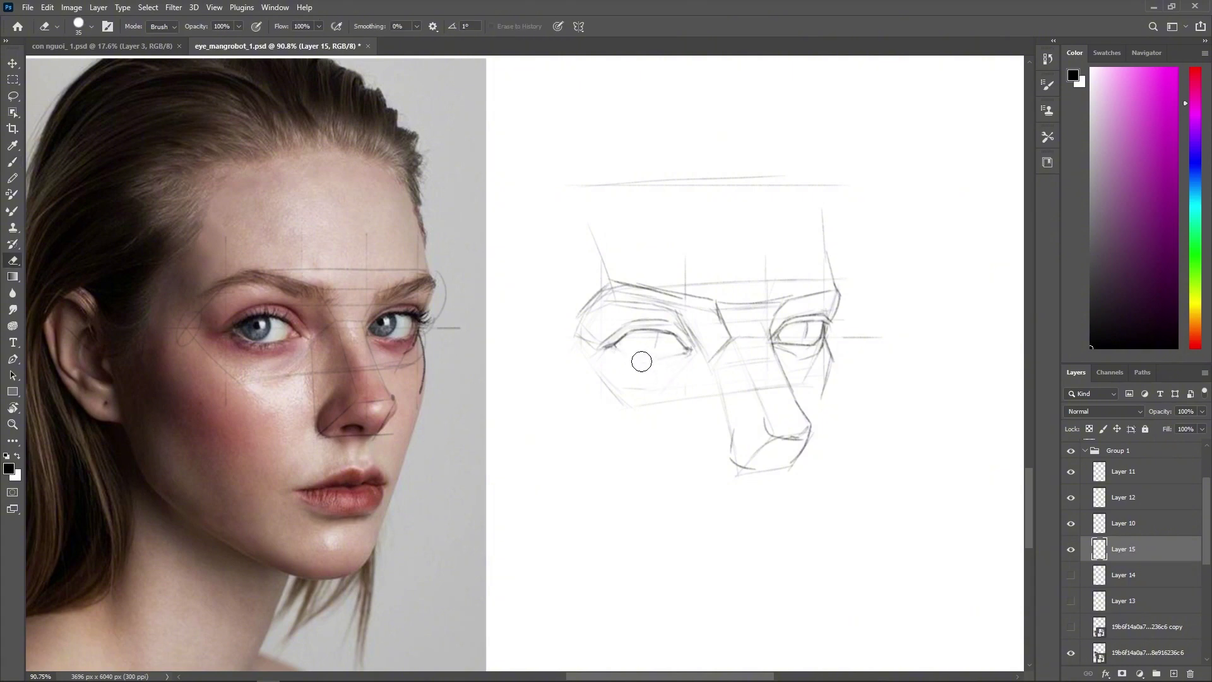
key("b")
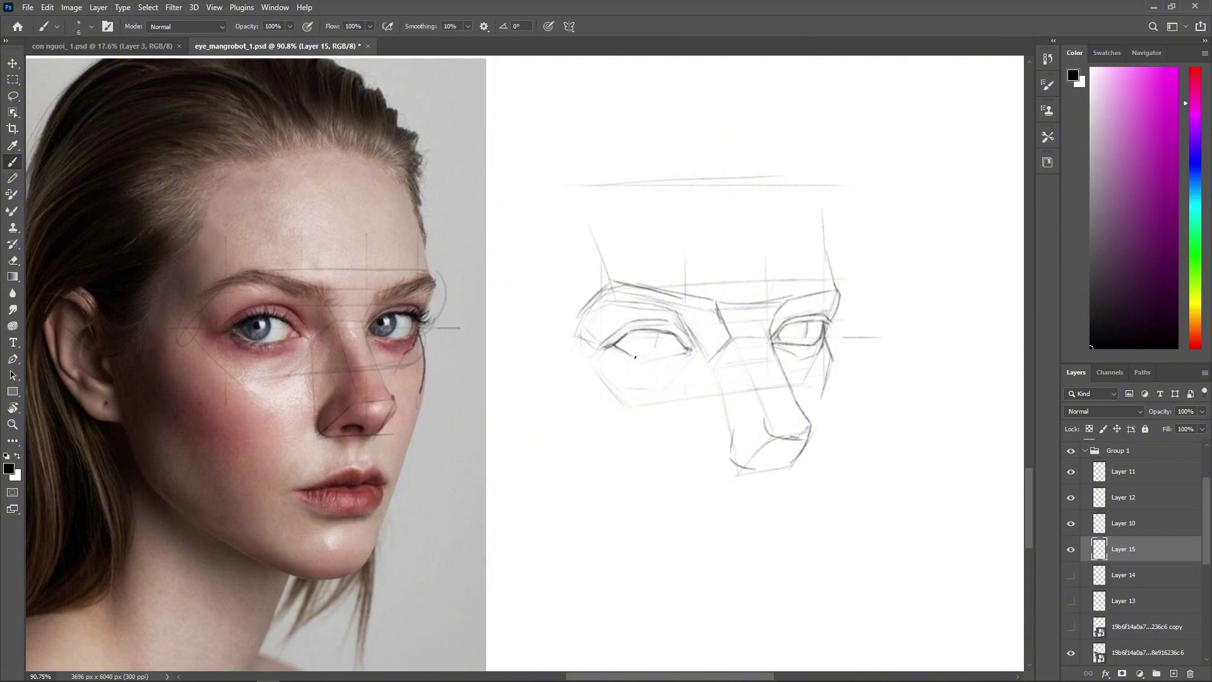
key("ctrl")
left_click_drag(614, 346, 669, 353)
key("ctrl+z")
key("ctrl+z")
mouse_move(657, 330)
left_mouse_down()
mouse_move(642, 363)
mouse_move(609, 349)
mouse_move(642, 332)
left_mouse_up()
left_click_drag(807, 333, 806, 341)
Sketch the near eye's lower socket plane and darken the socket's outer edge and corner.
mouse_move(658, 334)
left_mouse_down()
mouse_move(614, 354)
mouse_move(625, 362)
mouse_move(611, 351)
mouse_move(638, 373)
mouse_move(623, 364)
mouse_move(664, 369)
mouse_move(622, 364)
mouse_move(679, 363)
mouse_move(648, 378)
mouse_move(681, 350)
mouse_move(697, 353)
mouse_move(669, 387)
mouse_move(698, 350)
mouse_move(667, 388)
left_mouse_up()
left_click_drag(571, 326, 605, 350)
key("ctrl+z")
left_click_drag(581, 303, 576, 339)
mouse_move(841, 299)
left_mouse_down()
mouse_move(828, 341)
mouse_move(837, 316)
left_mouse_up()
key("ctrl+z")
Clear the excess lower edge of the near eye socket above the cheek with the Eraser.
key("e")
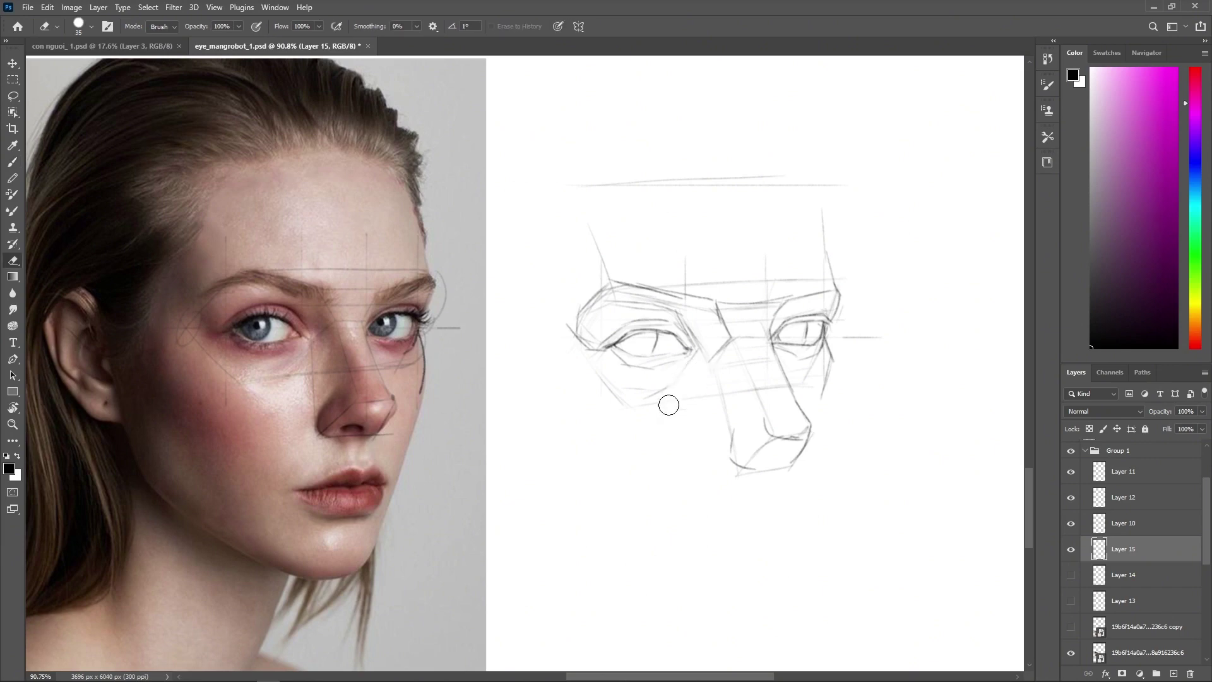
key("b")
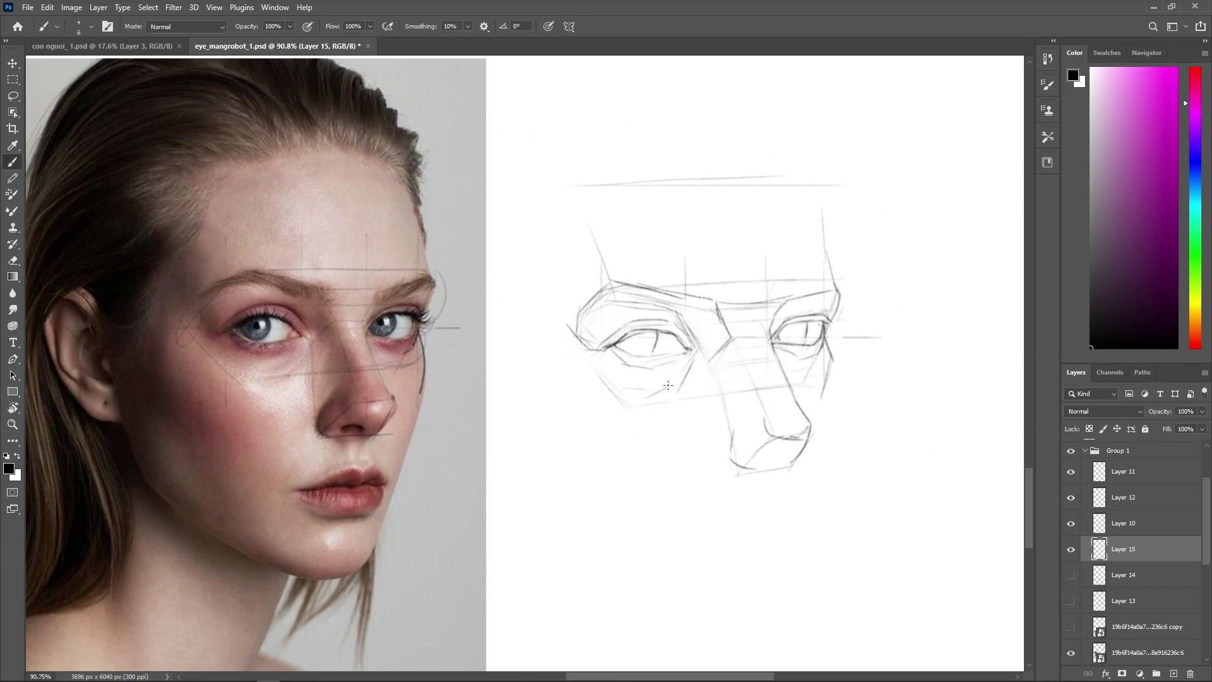
left_click_drag(684, 384, 640, 409)
key("e")
key("ctrl+z")
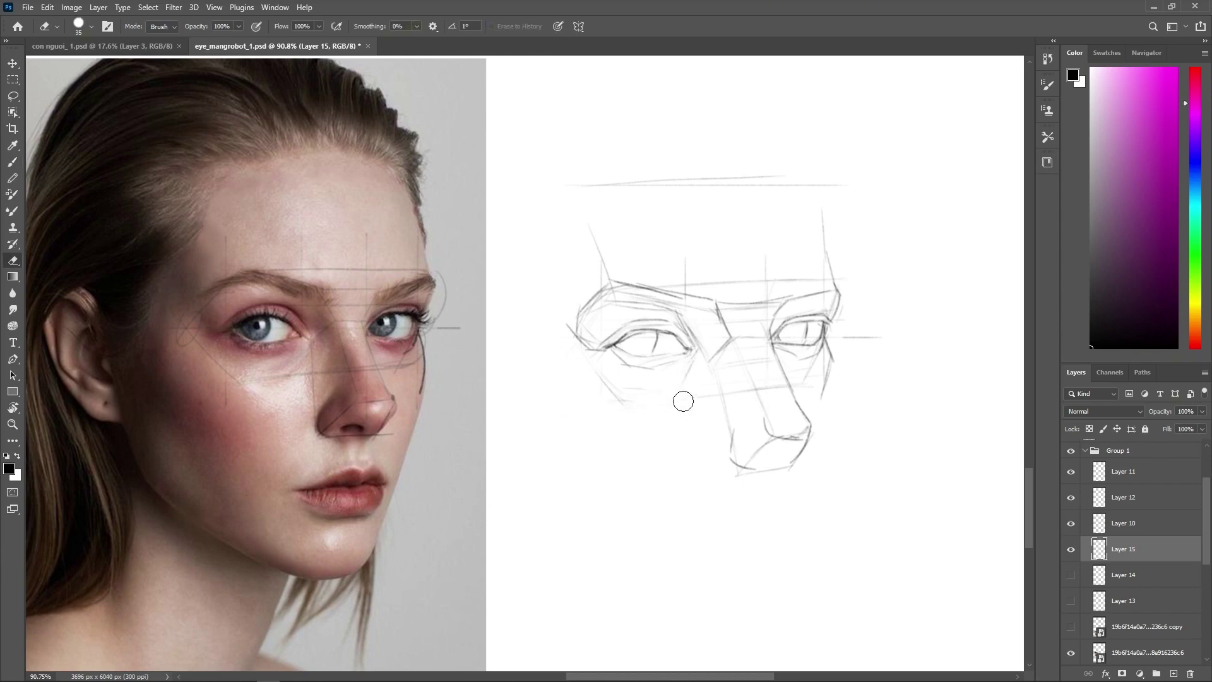
key("b")
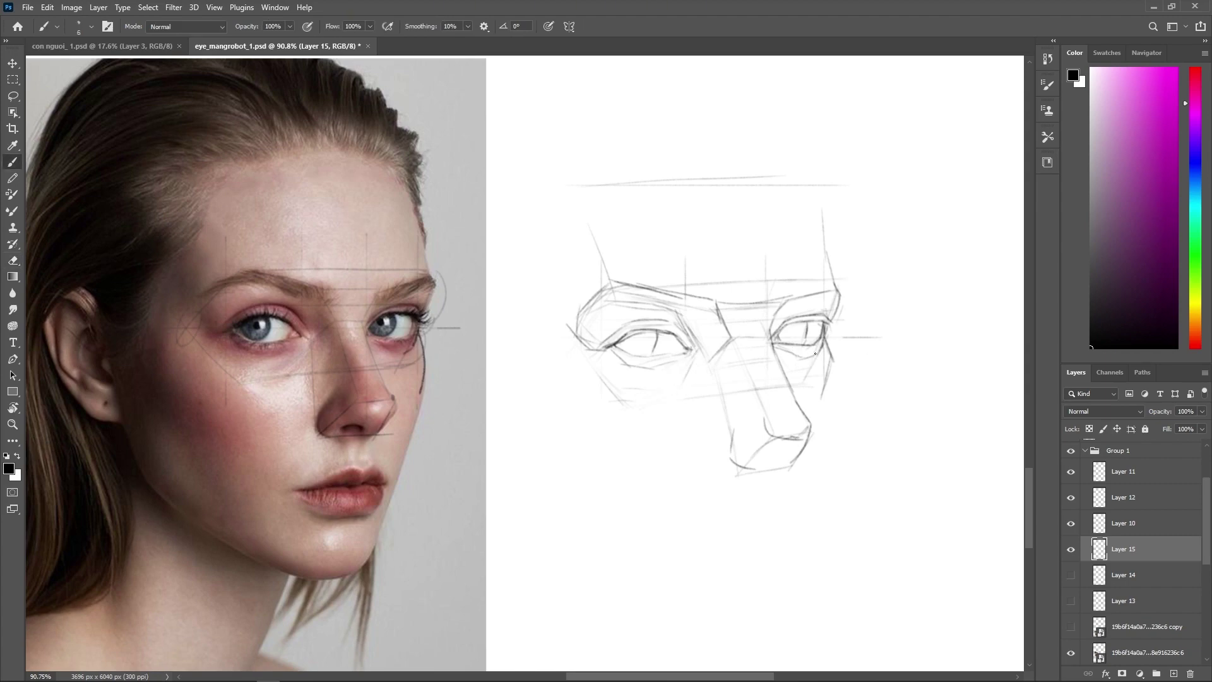
Darken the far iris and near upper lid, and build up the near brow shape and inner socket edge.
left_click_drag(812, 325, 809, 336)
left_click_drag(614, 345, 641, 331)
left_click_drag(687, 321, 702, 352)
mouse_move(586, 311)
left_mouse_down()
mouse_move(625, 291)
mouse_move(712, 307)
mouse_move(706, 315)
left_mouse_up()
mouse_move(713, 302)
left_mouse_down()
mouse_move(656, 299)
mouse_move(704, 314)
left_mouse_up()
left_click_drag(624, 283, 716, 299)
key("z")
left_click_drag(929, 384, 933, 383)
key("b")
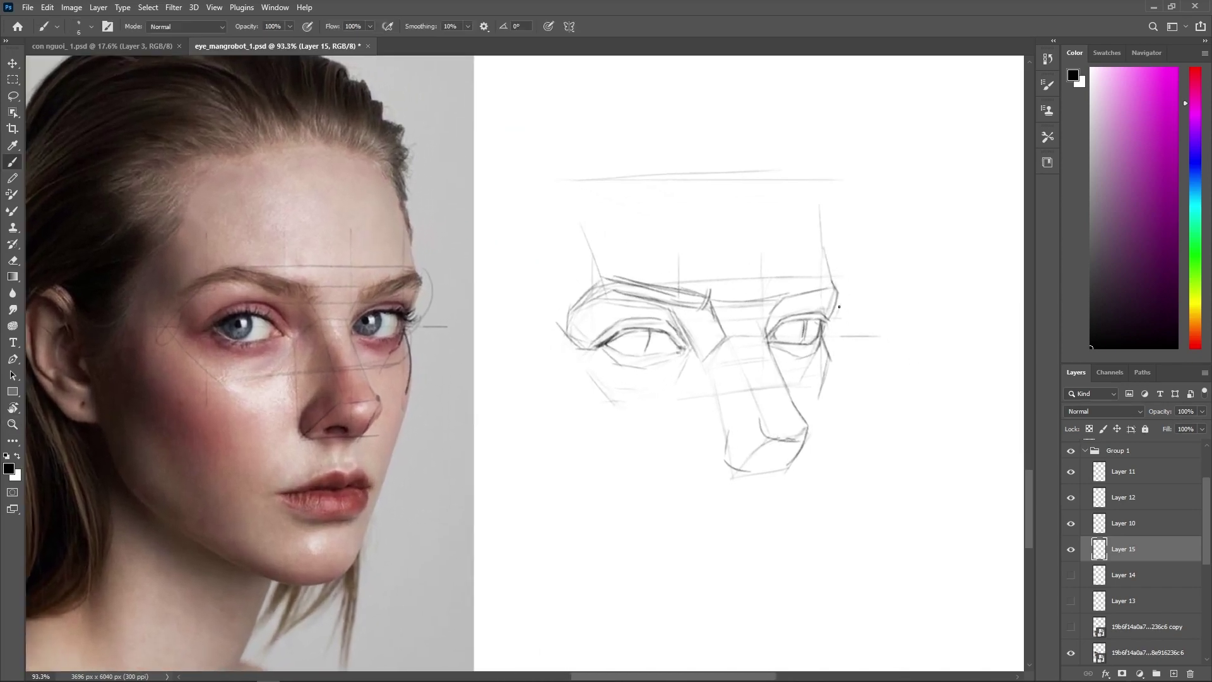
Outline the far brow shape and strengthen the temple lines rising above both outer brow corners.
mouse_move(778, 294)
left_mouse_down()
mouse_move(771, 316)
mouse_move(831, 285)
left_mouse_up()
left_click_drag(591, 245, 601, 277)
left_click_drag(834, 282, 819, 246)
left_click_drag(810, 195, 817, 249)
key("ctrl+z")
key("ctrl+z")
left_click_drag(813, 193, 821, 237)
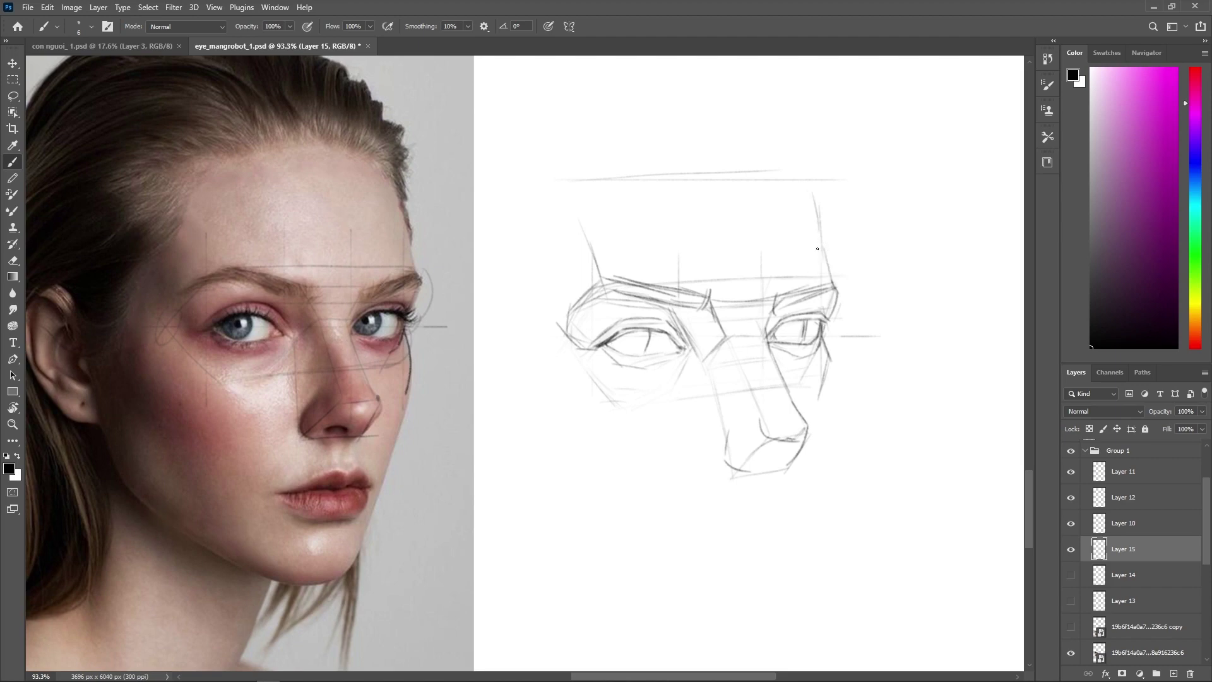
Redraw the far temple line, and sketch the nose's nostril wing, underside and near bridge edge.
key("ctrl+z")
left_click_drag(807, 180, 821, 232)
mouse_move(743, 467)
left_mouse_down()
mouse_move(775, 473)
mouse_move(796, 456)
mouse_move(735, 458)
mouse_move(730, 431)
mouse_move(718, 455)
left_mouse_up()
left_click_drag(718, 353, 713, 384)
left_click_drag(724, 427, 711, 409)
left_click_drag(730, 340, 757, 409)
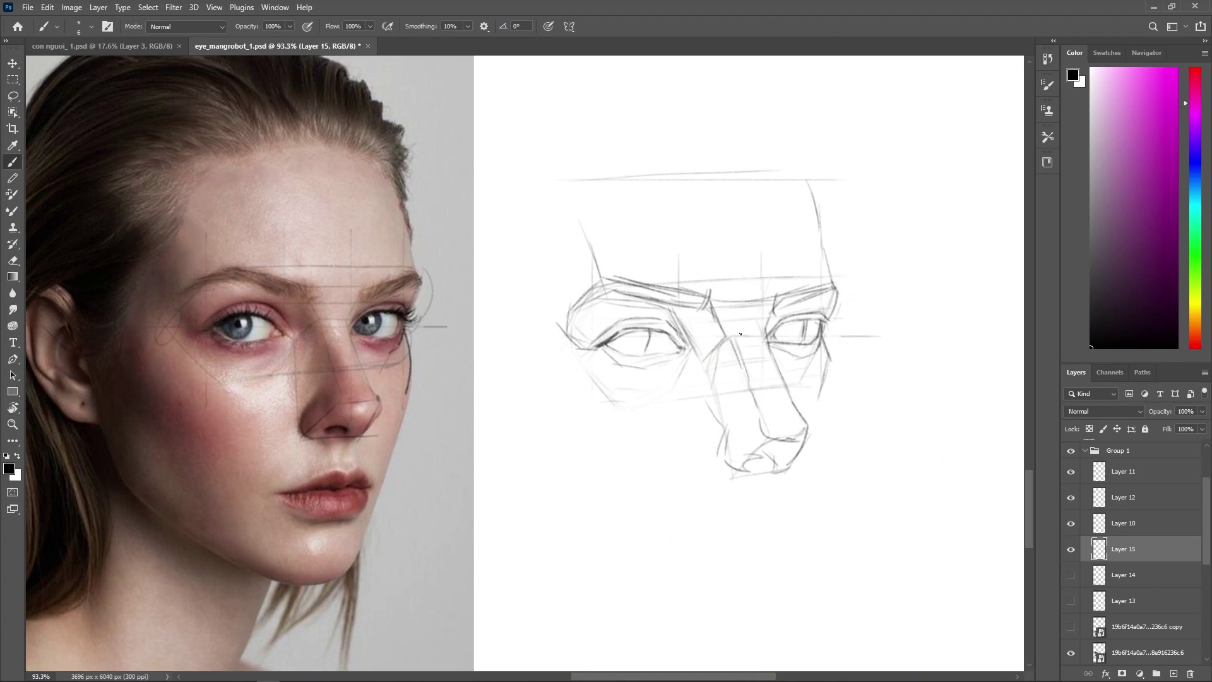
left_click_drag(713, 301, 726, 334)
Sketch the near cheek contour sloping from beside the near eye socket down toward the jaw.
key("z")
mouse_move(869, 329)
left_mouse_down()
mouse_move(846, 328)
mouse_move(863, 328)
left_mouse_up()
left_click_drag(611, 359, 645, 394)
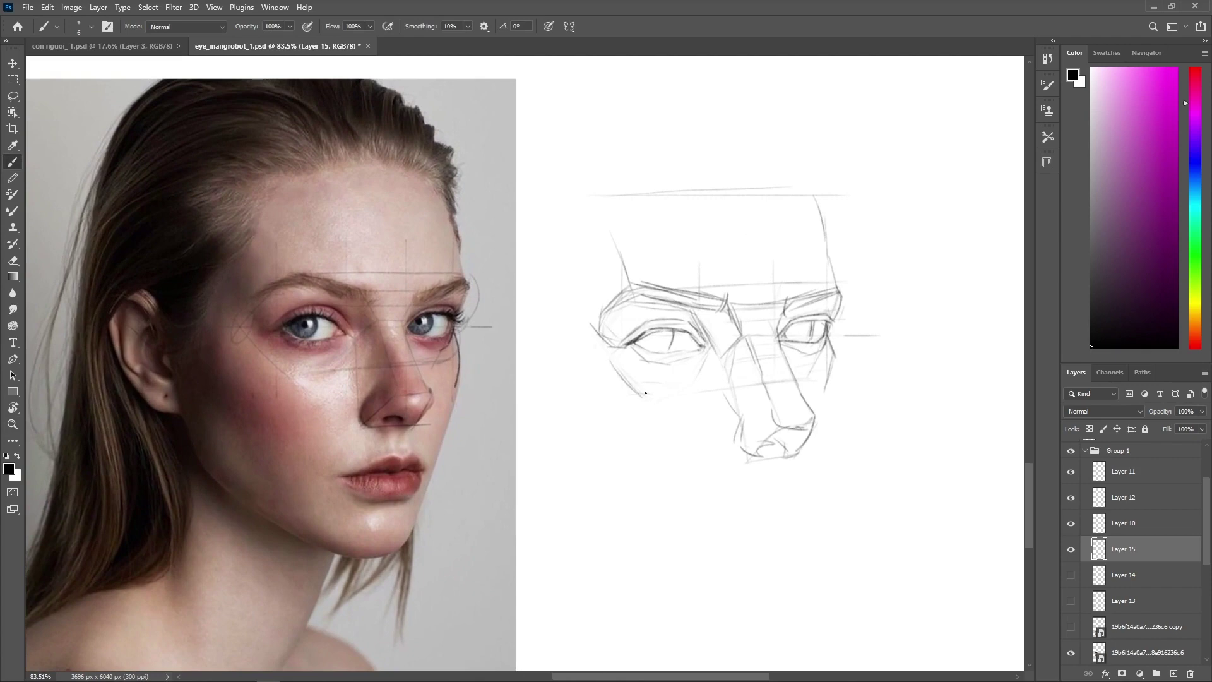
key("ctrl+z")
left_click_drag(572, 362, 607, 444)
key("ctrl+z")
left_click_drag(583, 399, 639, 452)
key("ctrl+z")
left_click_drag(577, 389, 617, 434)
left_click_drag(658, 491, 660, 494)
key("z")
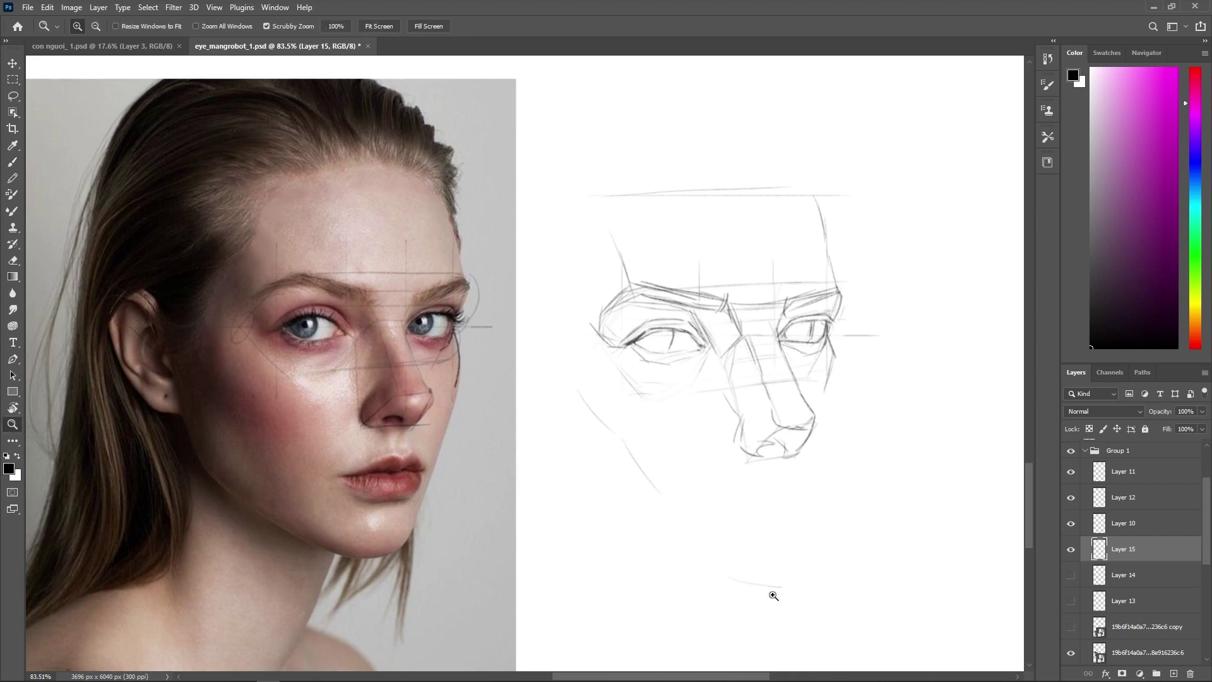
mouse_move(758, 582)
left_mouse_down()
mouse_move(771, 581)
mouse_move(831, 462)
mouse_move(742, 442)
mouse_move(704, 503)
left_mouse_up()
key("b")
Draw a curved arrow in the empty area beside the forehead, pointing down toward the far brow.
key("z")
mouse_move(749, 442)
left_mouse_down()
mouse_move(770, 460)
mouse_move(749, 481)
left_mouse_up()
key("b")
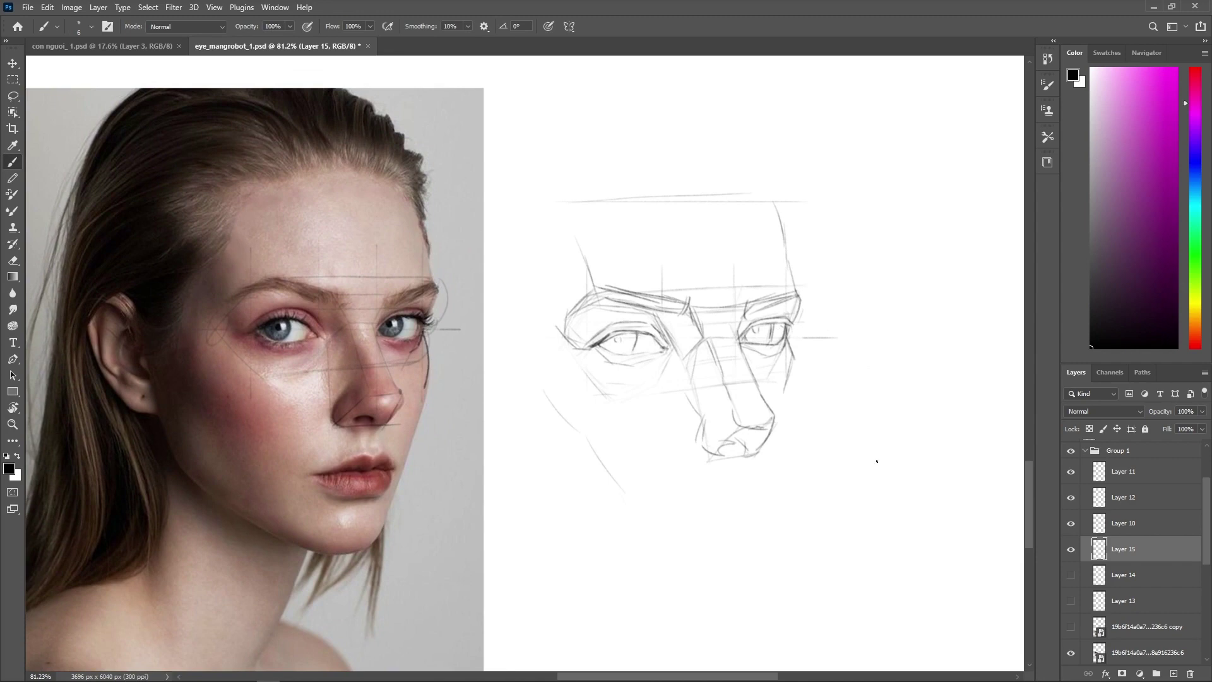
key("z")
left_click_drag(819, 406, 862, 396)
key("space")
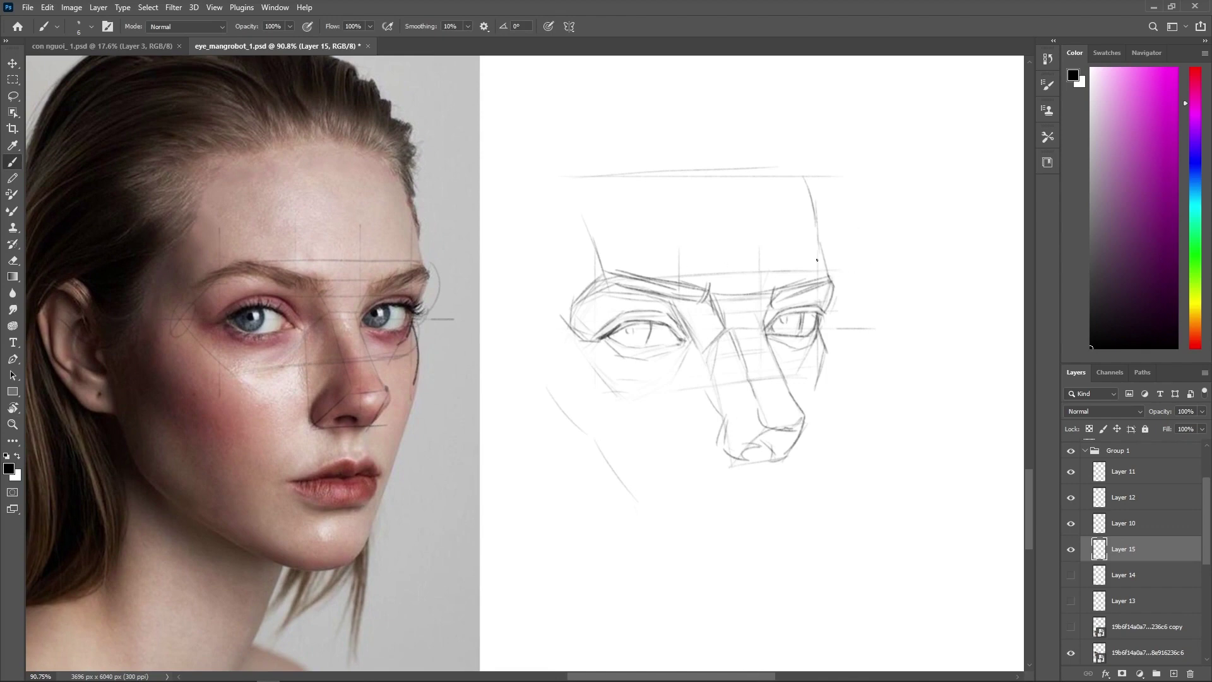
left_click_drag(907, 168, 870, 243)
left_click_drag(872, 305, 860, 291)
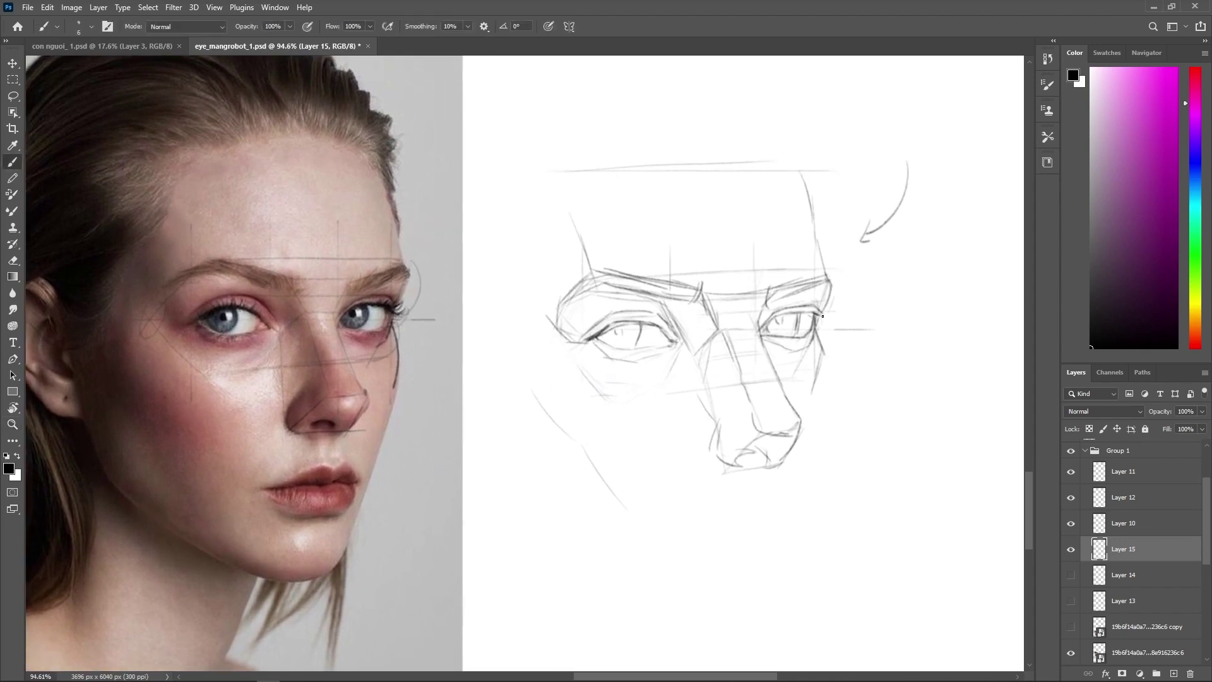
Darken the far eye's upper lid and outer corner, and strengthen the adjoining socket edge.
left_click_drag(847, 311, 840, 312)
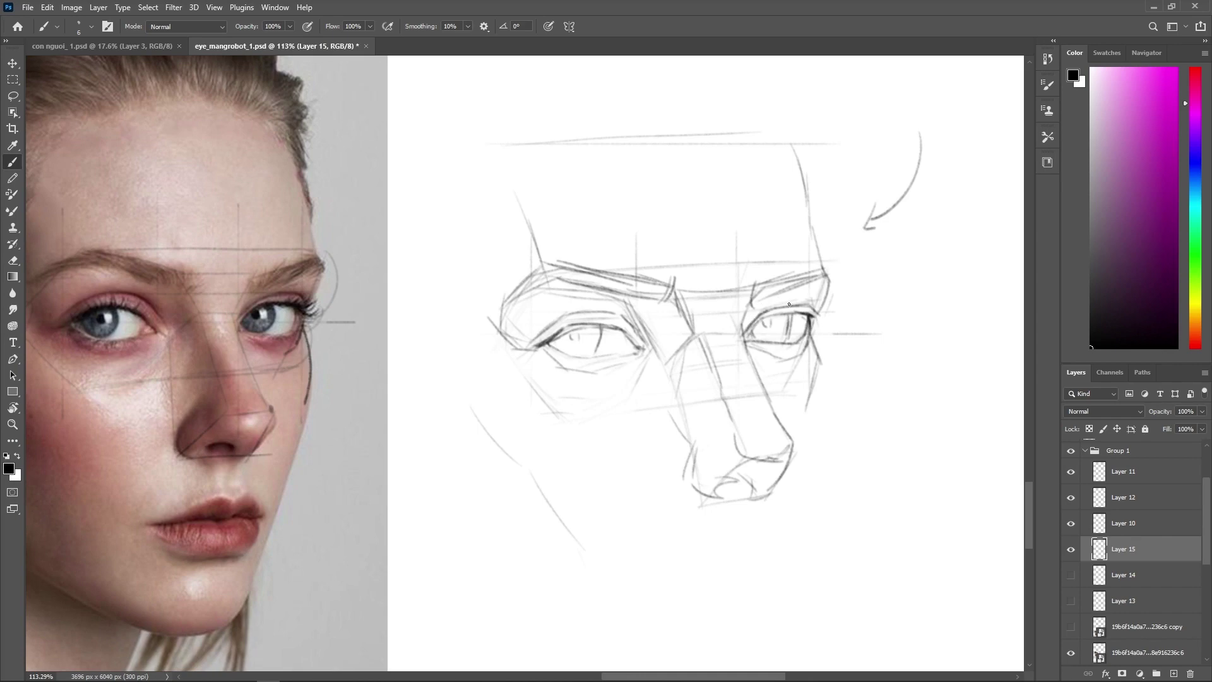
left_click_drag(770, 309, 808, 304)
left_click_drag(828, 292, 816, 311)
left_click_drag(818, 351, 840, 338)
Darken the near eye's upper lid line and define its inner corner.
key("ctrl+space")
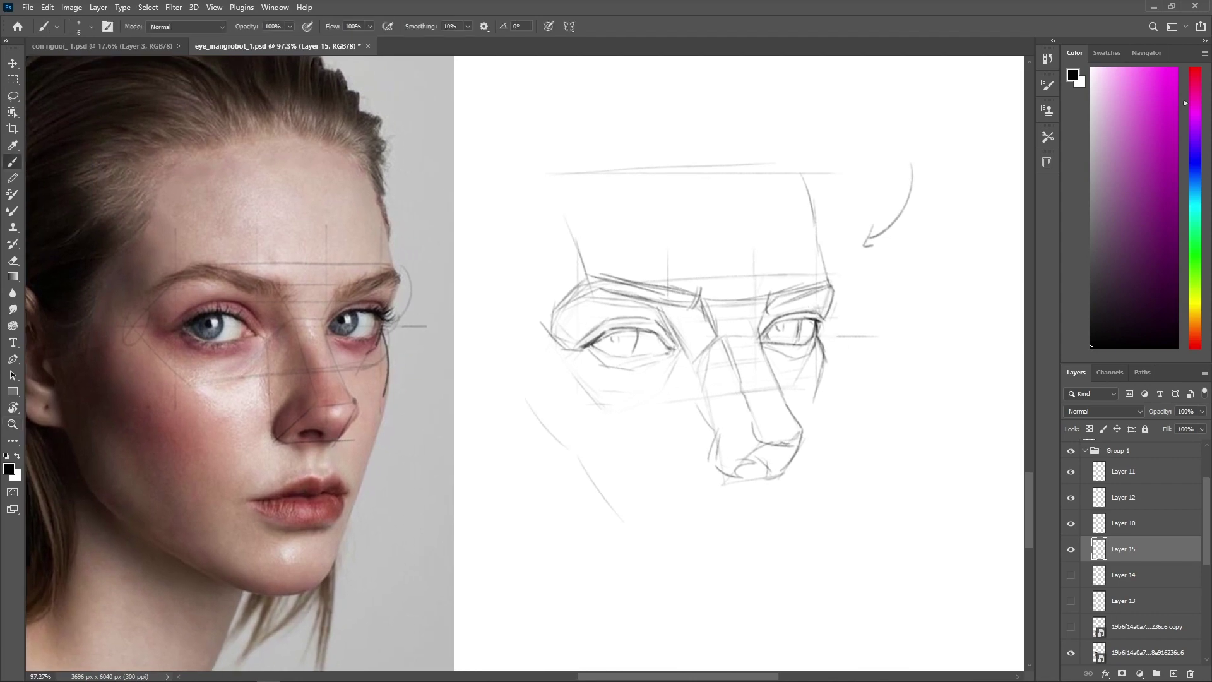
mouse_move(591, 345)
left_mouse_down()
mouse_move(669, 315)
mouse_move(619, 331)
mouse_move(654, 332)
mouse_move(606, 332)
mouse_move(635, 328)
left_mouse_up()
left_click_drag(657, 331, 665, 343)
Define the planes of the nose tip and outline the near nostril wing.
key("z")
mouse_move(895, 346)
left_mouse_down()
mouse_move(885, 330)
mouse_move(913, 349)
left_mouse_up()
key("b")
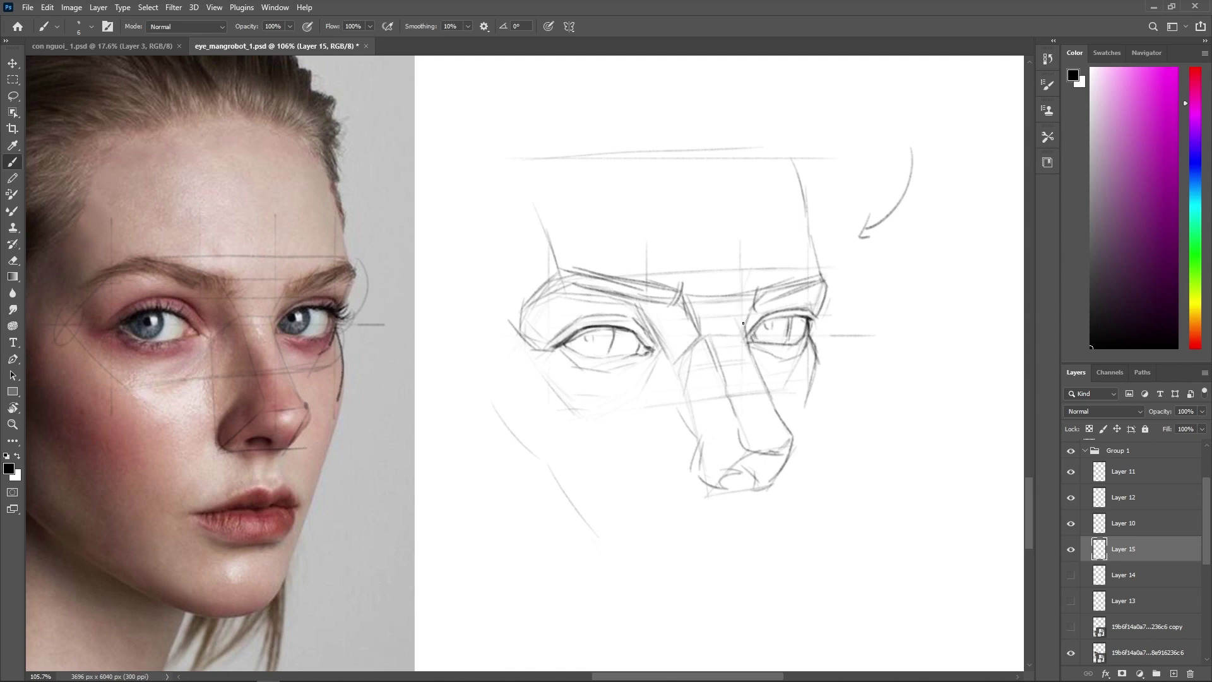
left_click_drag(751, 304, 744, 341)
key("ctrl+z")
left_click_drag(737, 416, 730, 453)
mouse_move(735, 418)
left_mouse_down()
mouse_move(738, 456)
mouse_move(730, 445)
mouse_move(773, 465)
mouse_move(737, 447)
mouse_move(754, 452)
mouse_move(699, 464)
mouse_move(704, 474)
mouse_move(735, 463)
mouse_move(701, 476)
mouse_move(784, 460)
left_mouse_up()
mouse_move(703, 432)
left_mouse_down()
mouse_move(692, 463)
mouse_move(707, 485)
left_mouse_up()
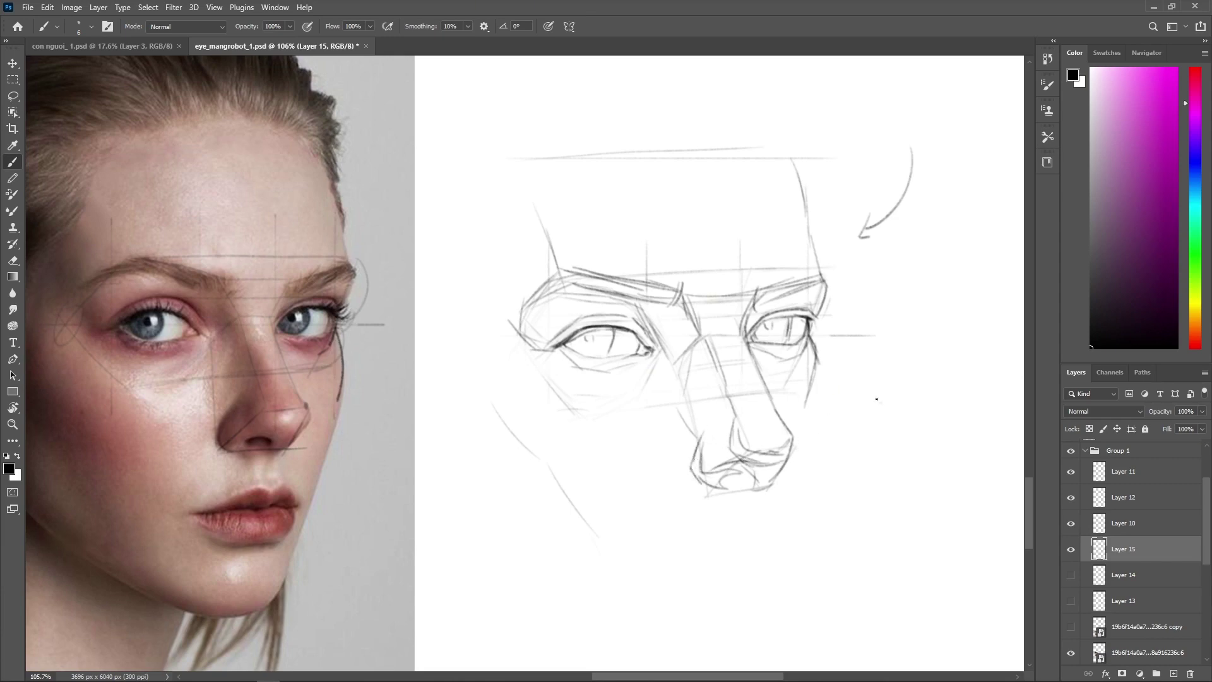
Refine the near eye's outer corner and upper lid area with the Brush and Eraser, and rework the socket's outer edge.
key("z")
left_click_drag(868, 408, 851, 390)
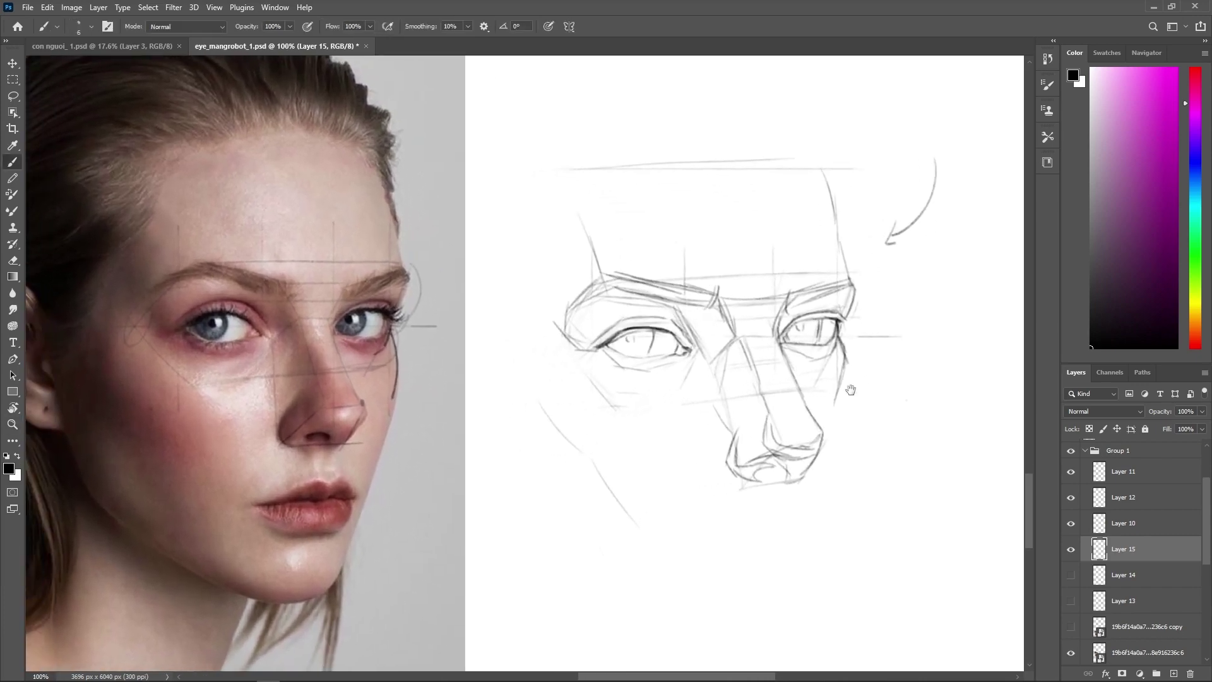
mouse_move(653, 370)
left_mouse_down()
mouse_move(670, 363)
mouse_move(645, 364)
mouse_move(624, 340)
mouse_move(600, 351)
left_mouse_up()
key("z")
key("z")
key("e")
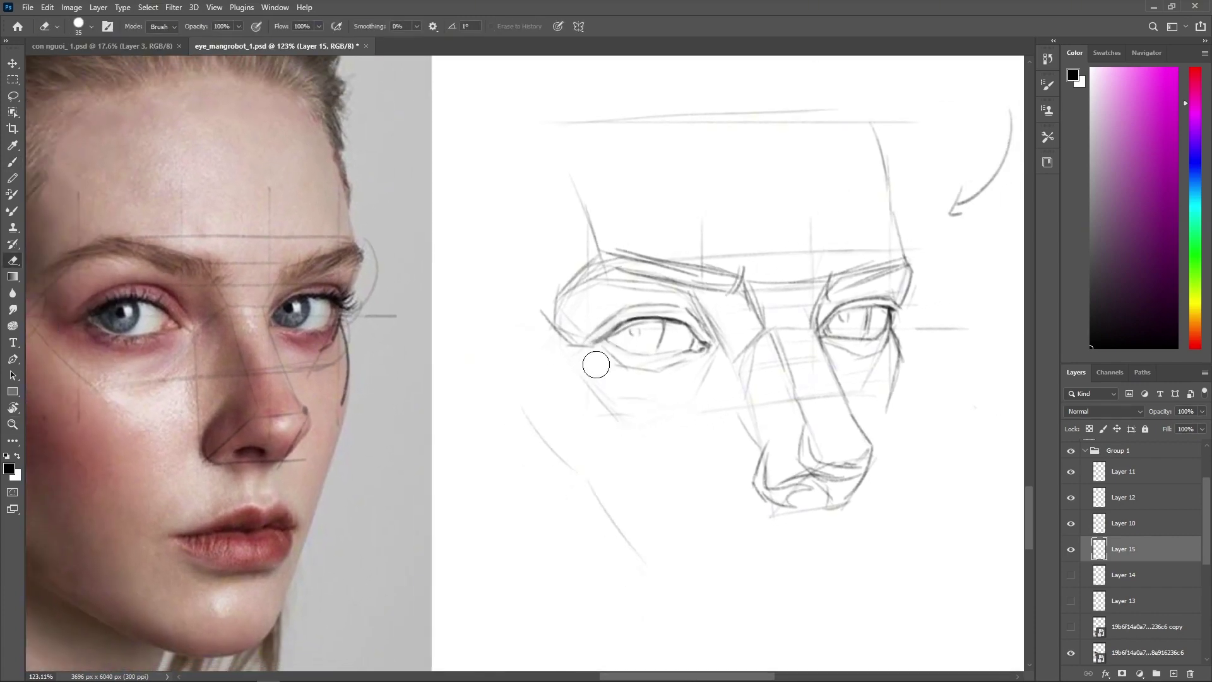
key("b")
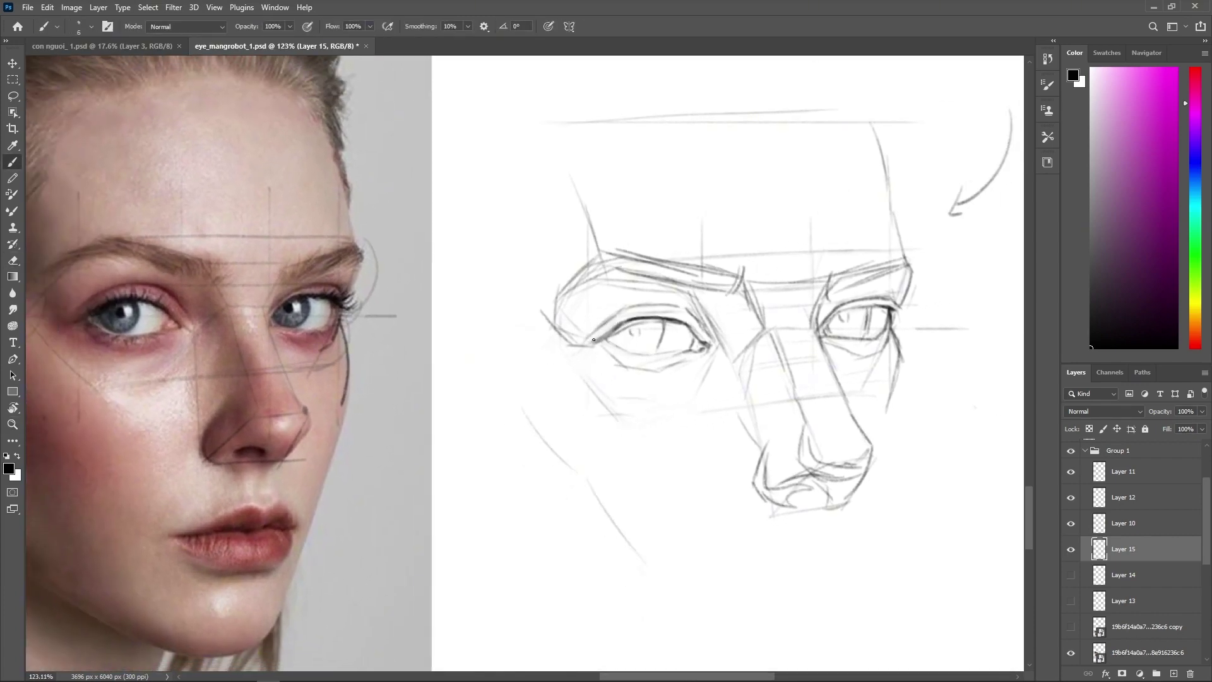
left_click_drag(601, 338, 619, 331)
key("e")
mouse_move(600, 312)
left_mouse_down()
mouse_move(578, 329)
mouse_move(601, 306)
mouse_move(608, 318)
mouse_move(591, 330)
mouse_move(635, 302)
mouse_move(648, 306)
mouse_move(619, 314)
mouse_move(673, 306)
left_mouse_up()
key("b")
key("ctrl+z")
left_click_drag(569, 313, 576, 344)
Darken the near socket's outer corner and add a side contour line outside the near temple.
scroll(708, 303, "down", 3)
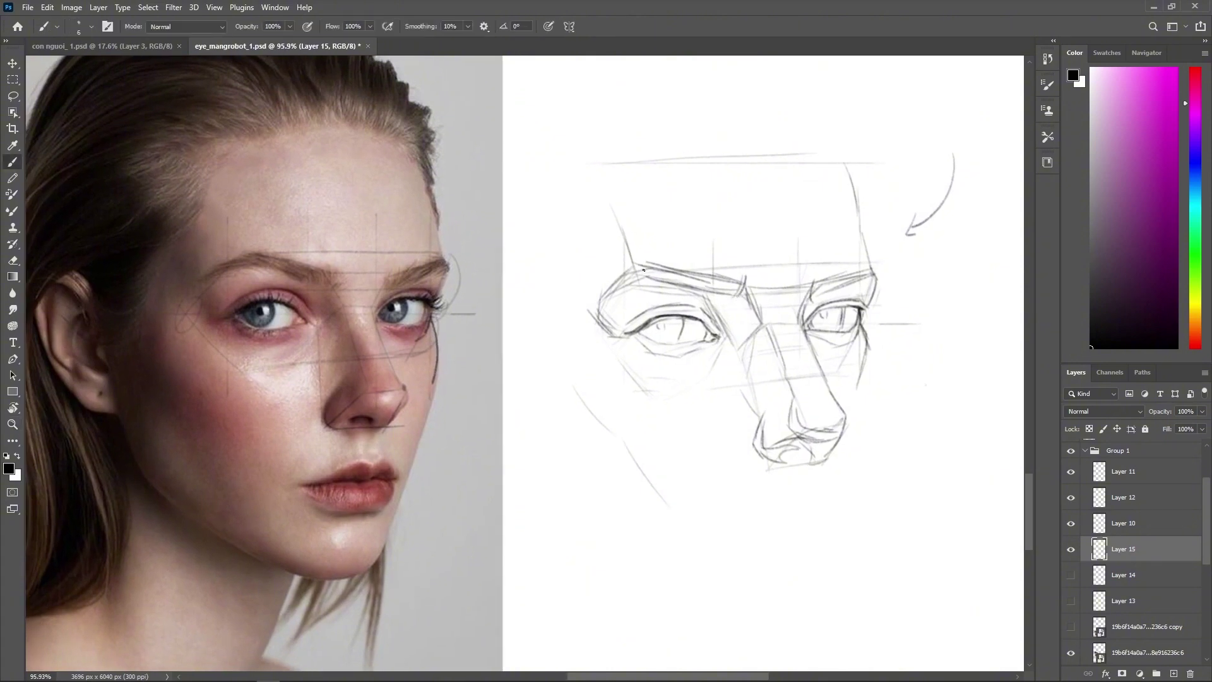
left_click_drag(608, 303, 634, 327)
mouse_move(875, 300)
left_mouse_down()
mouse_move(866, 321)
mouse_move(870, 308)
left_mouse_up()
mouse_move(575, 270)
left_mouse_down()
mouse_move(587, 299)
mouse_move(574, 260)
left_mouse_up()
Sketch the far cheek contour running down from the far eye socket's outer edge.
key("z")
mouse_move(904, 314)
left_mouse_down()
mouse_move(888, 316)
mouse_move(913, 319)
left_mouse_up()
key("space")
left_click_drag(894, 339, 870, 335)
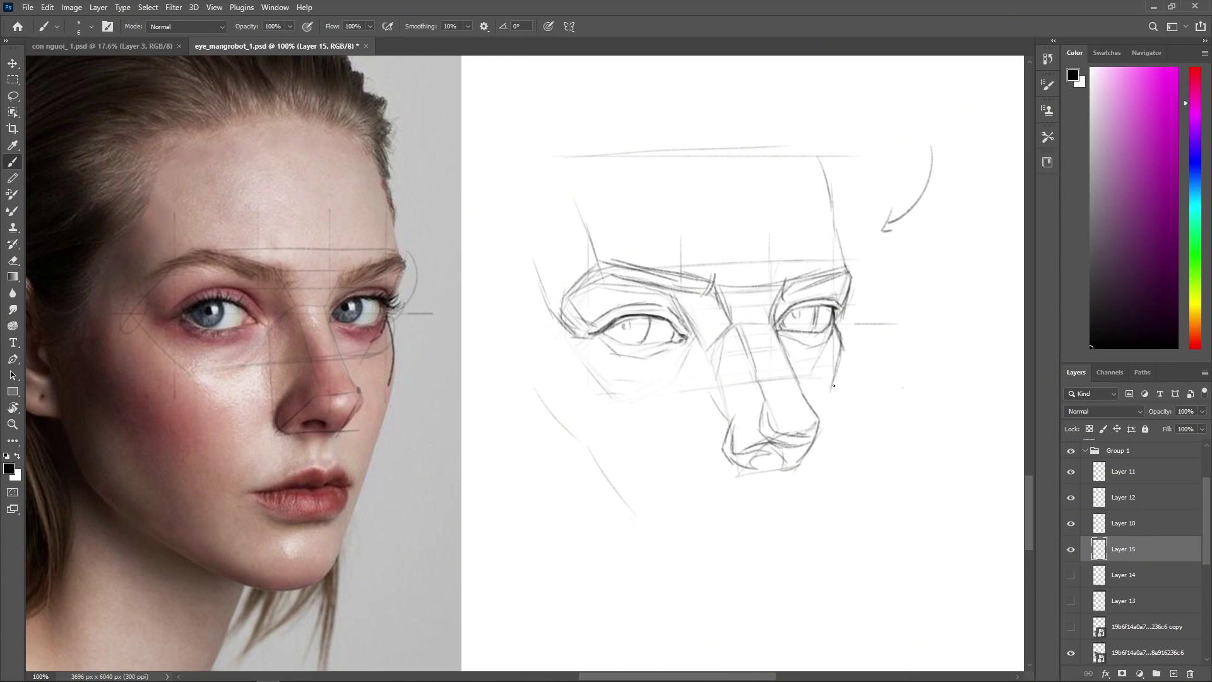
left_click_drag(835, 378, 828, 411)
left_click_drag(843, 360, 831, 438)
left_click_drag(849, 345, 837, 405)
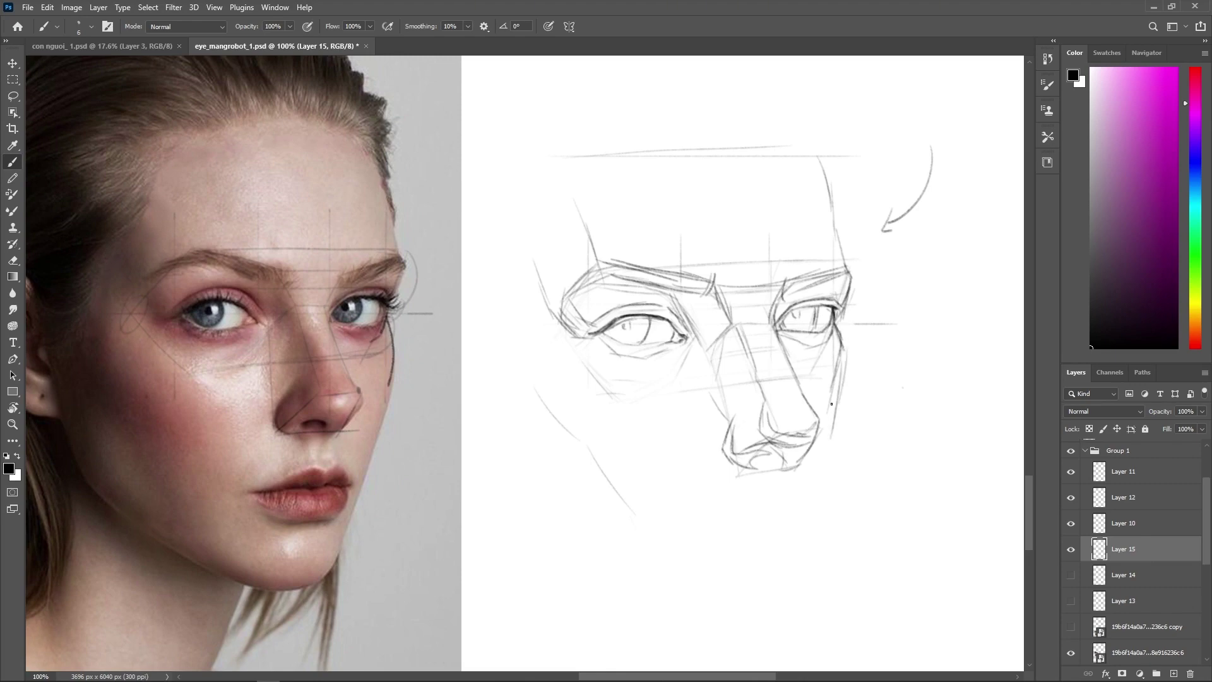